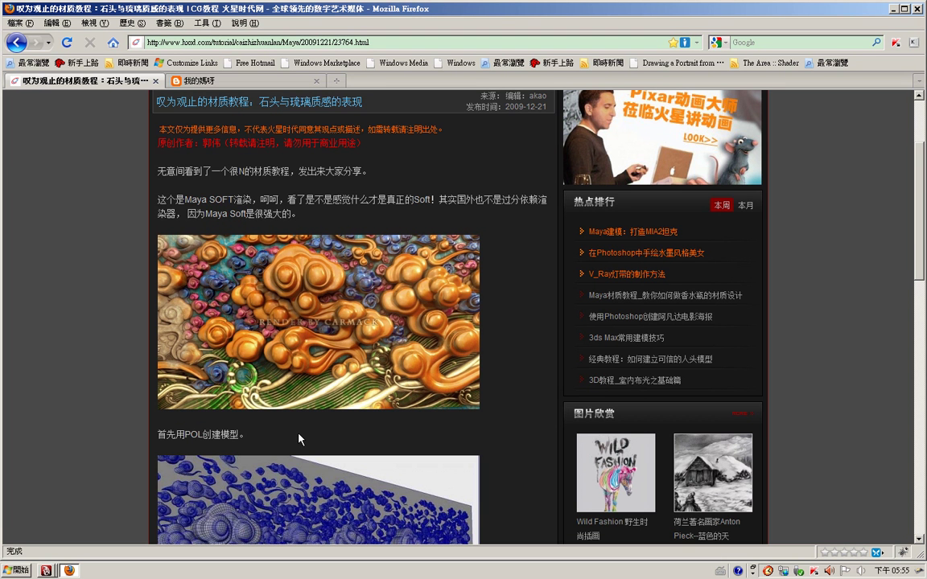
# - Scroll through the HXSD Maya material tutorial before moving on to the 进階材質應用(一) blog post
pyautogui.scroll(3, 886, 201)
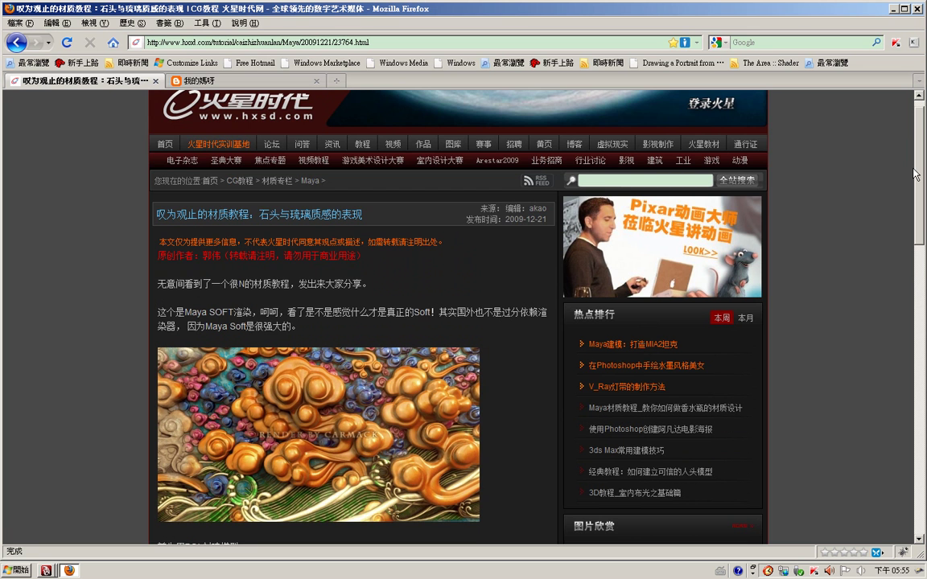
pyautogui.moveTo(915, 174); pyautogui.dragTo(915, 213)
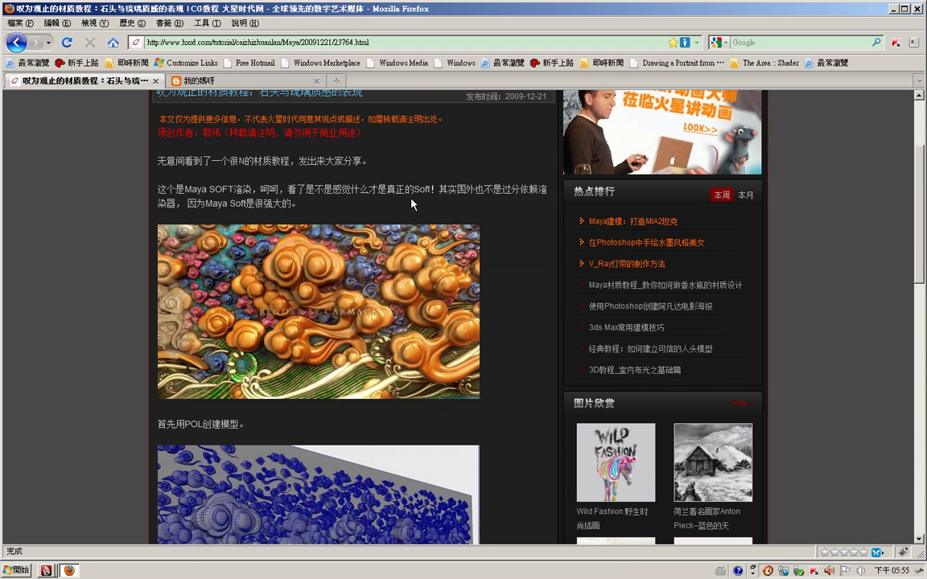
pyautogui.scroll(2, 412, 205)
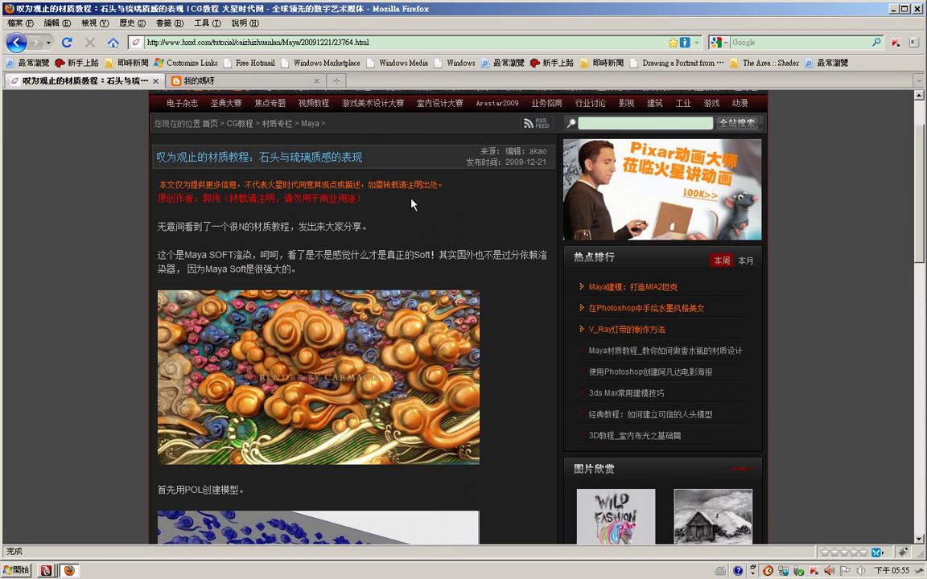
pyautogui.scroll(-3, 412, 204)
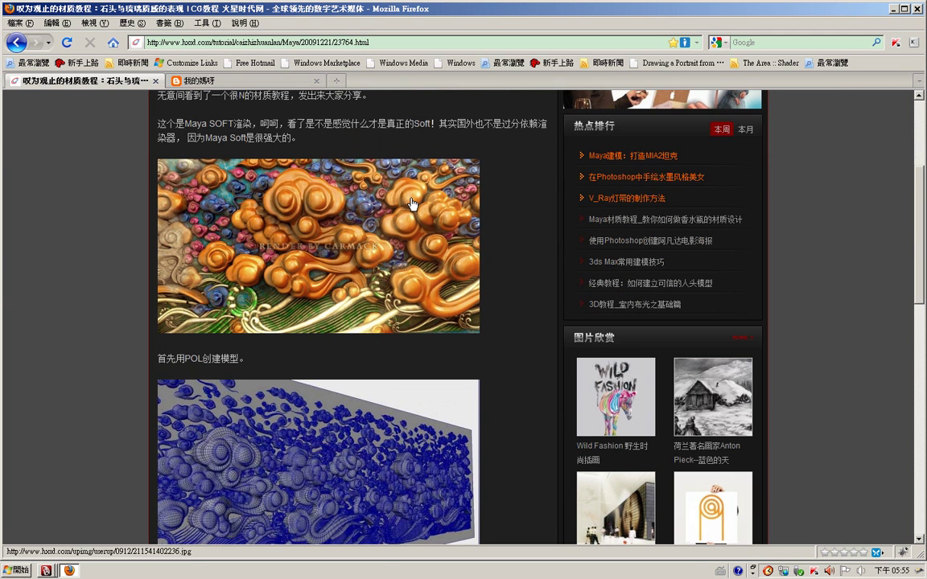
pyautogui.scroll(-1, 411, 204)
pyautogui.click(233, 81)
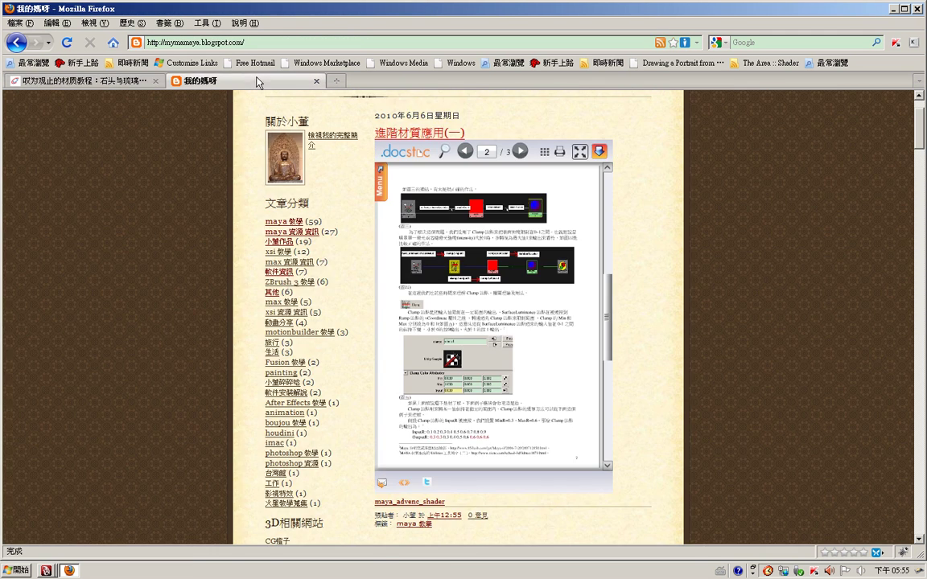
pyautogui.click(579, 157)
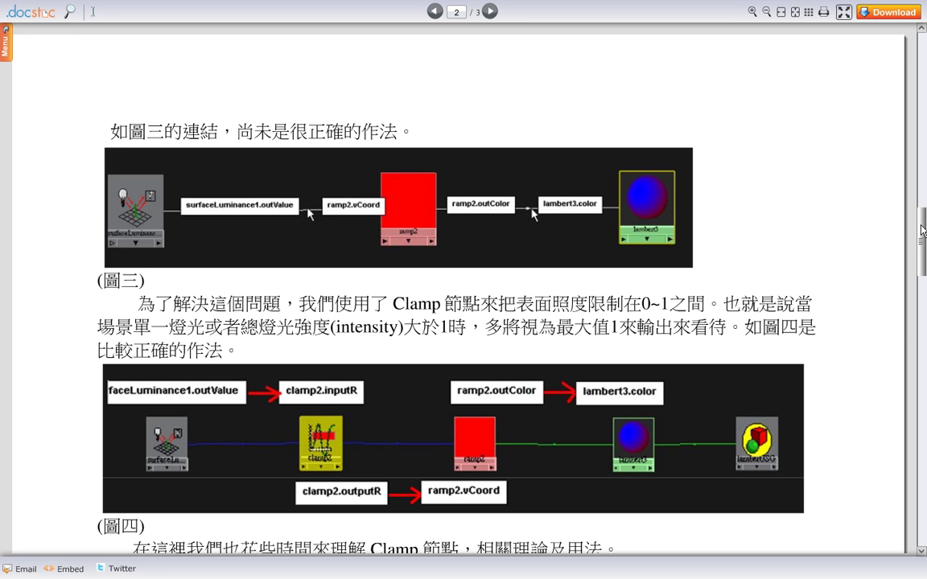
pyautogui.moveTo(923, 230)
pyautogui.mouseDown()
pyautogui.moveTo(923, 110)
pyautogui.moveTo(923, 137)
pyautogui.moveTo(918, 118)
pyautogui.mouseUp()
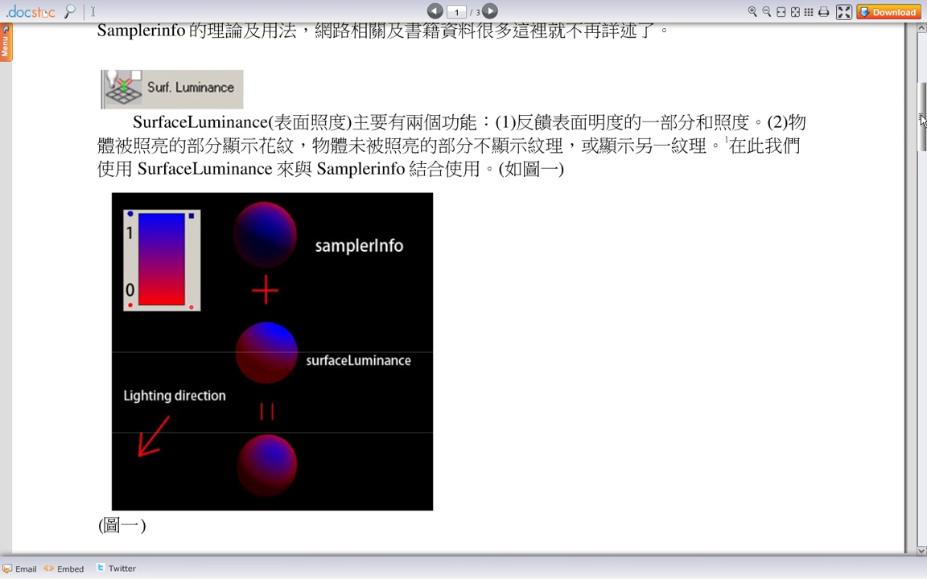
pyautogui.moveTo(922, 120); pyautogui.dragTo(923, 278)
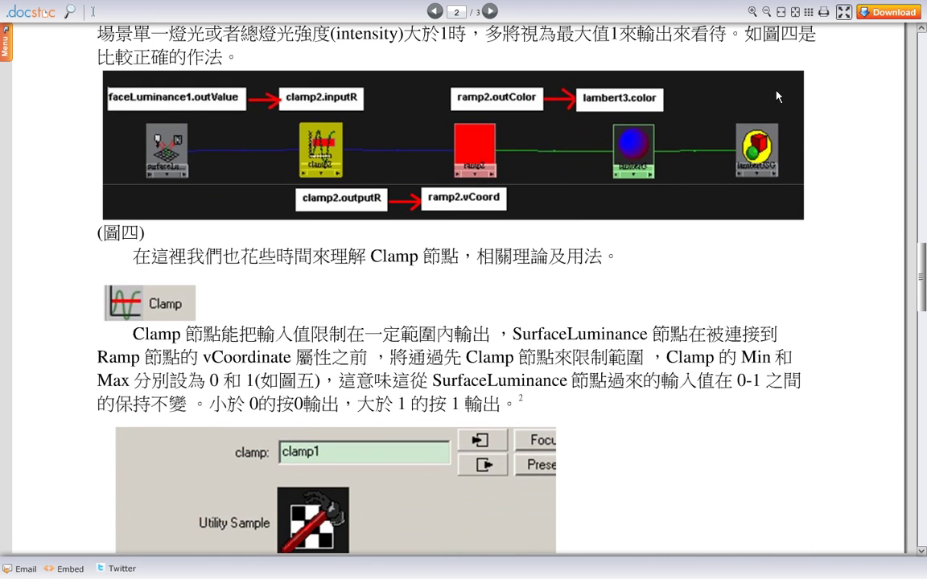
pyautogui.click(844, 12)
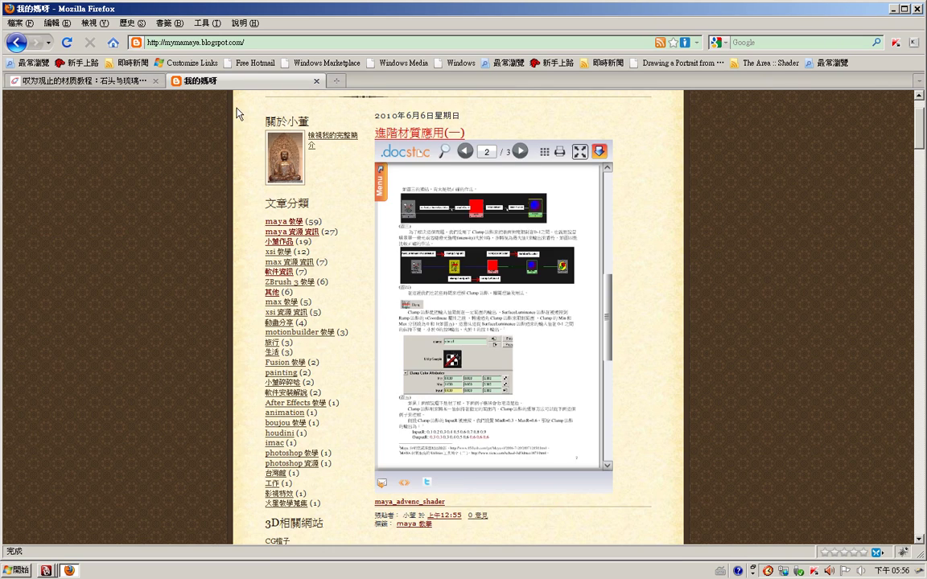
pyautogui.click(129, 81)
# - Return to the blog page, then bring the Maya window to the front
pyautogui.click(226, 84)
pyautogui.click(47, 572)
pyautogui.click(89, 527)
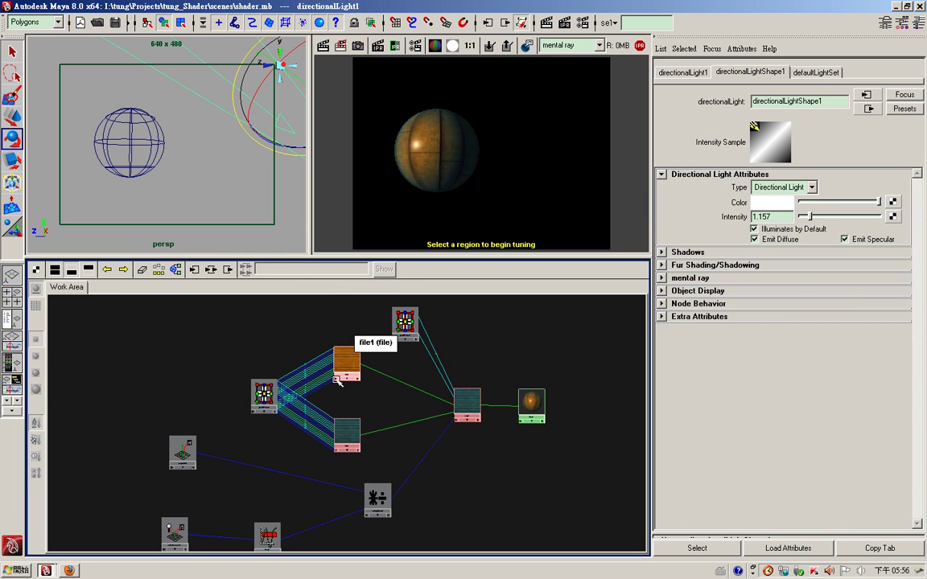
# - Maximize the Hypershade graph, frame all nodes, and inspect samplerInfo2 and the clamp node
pyautogui.keyDown('alt'); pyautogui.moveTo(347, 393); pyautogui.dragTo(343, 360, button='middle'); pyautogui.keyUp('alt')
pyautogui.press('space')
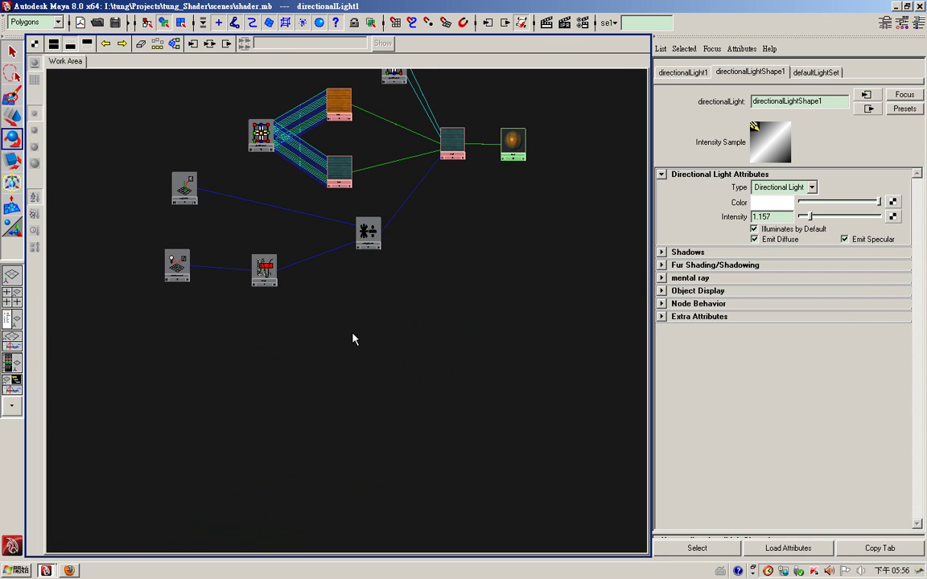
pyautogui.press('a')
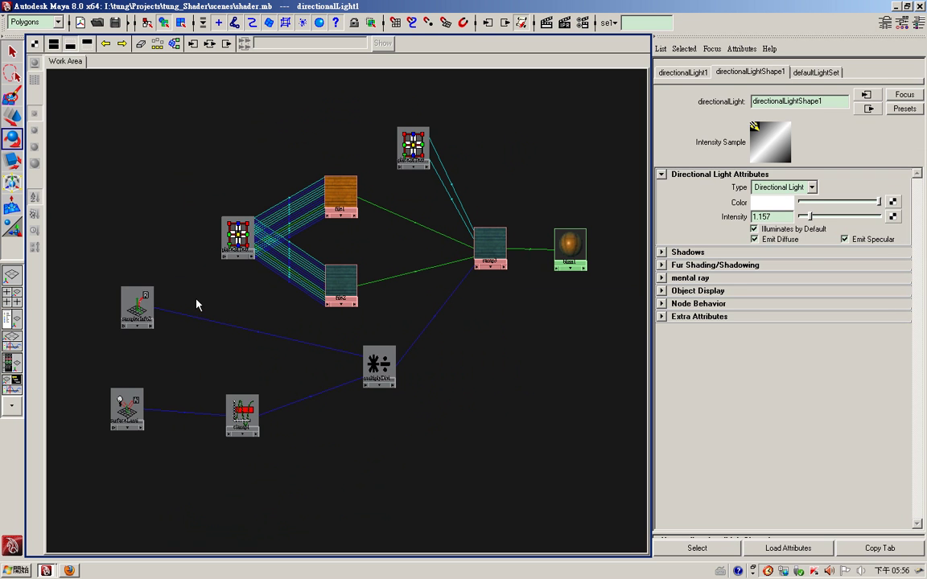
pyautogui.moveTo(137, 306); pyautogui.dragTo(131, 300)
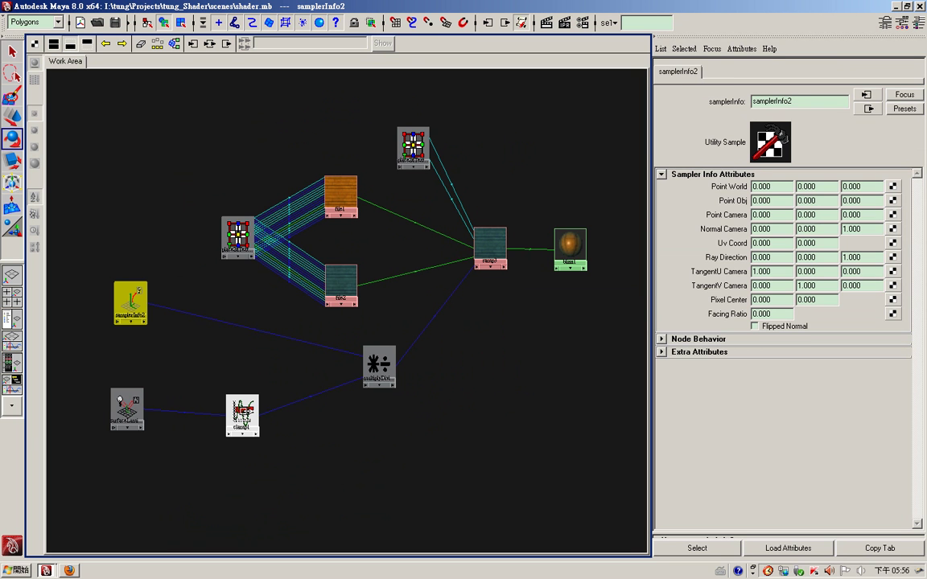
pyautogui.click(242, 414)
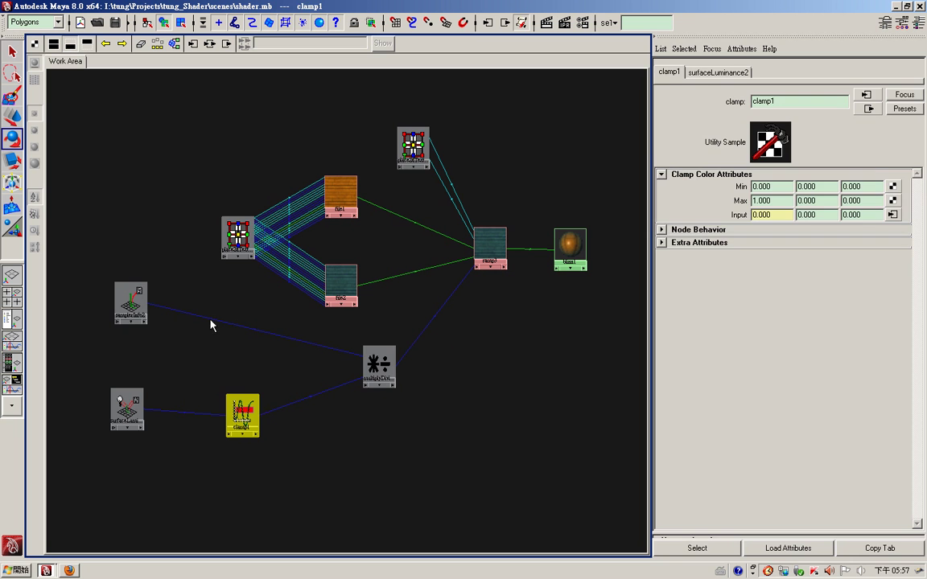
# - Remove the ramp's connections to the textures, utility nodes and blinn
pyautogui.moveTo(189, 300); pyautogui.dragTo(191, 449)
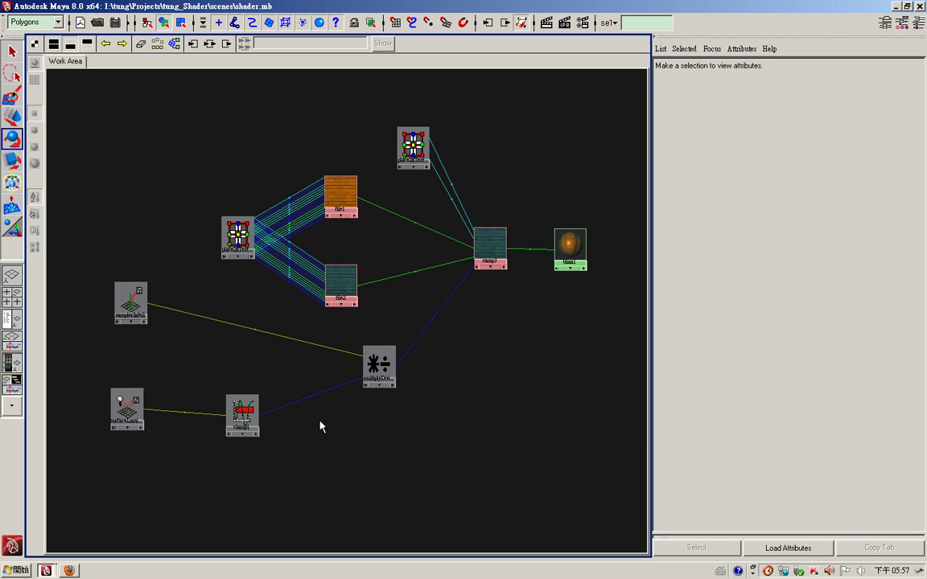
pyautogui.hotkey('ctrl', 'z')
pyautogui.hotkey('ctrl', 'z')
pyautogui.hotkey('ctrl', 'z')
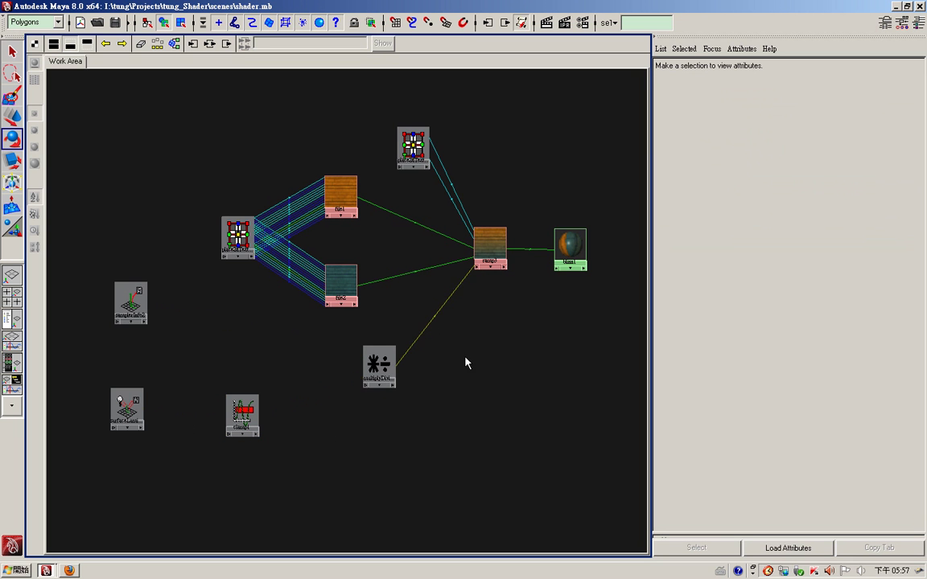
pyautogui.hotkey('ctrl', 'z')
pyautogui.hotkey('ctrl', 'z')
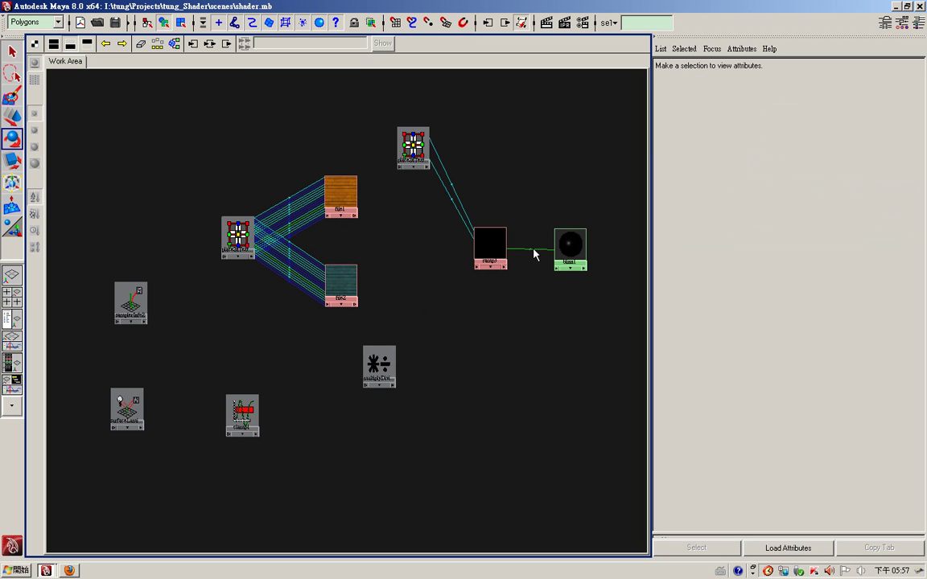
# - Make ramp3 grade from yellow at the top to cyan at the bottom
pyautogui.click(489, 249)
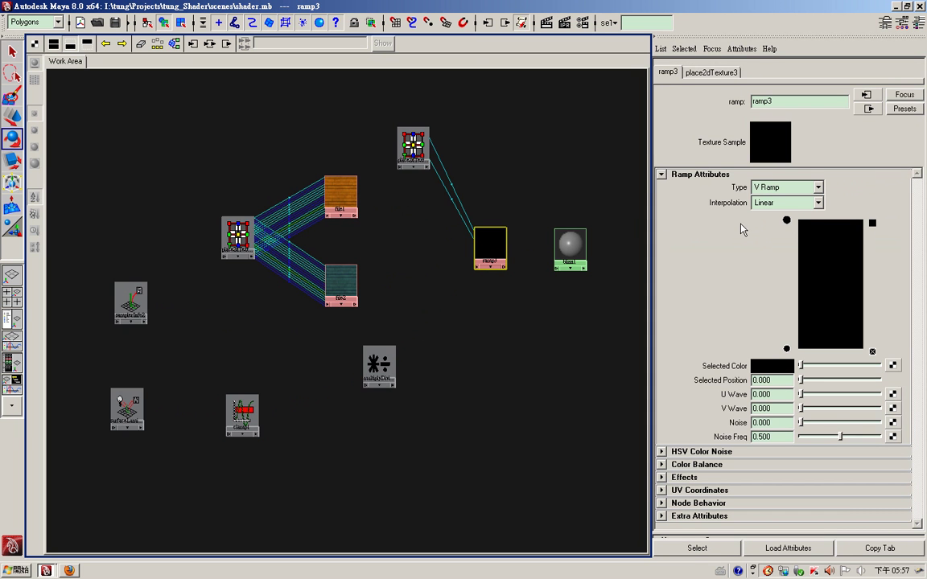
pyautogui.click(787, 219)
pyautogui.click(772, 365)
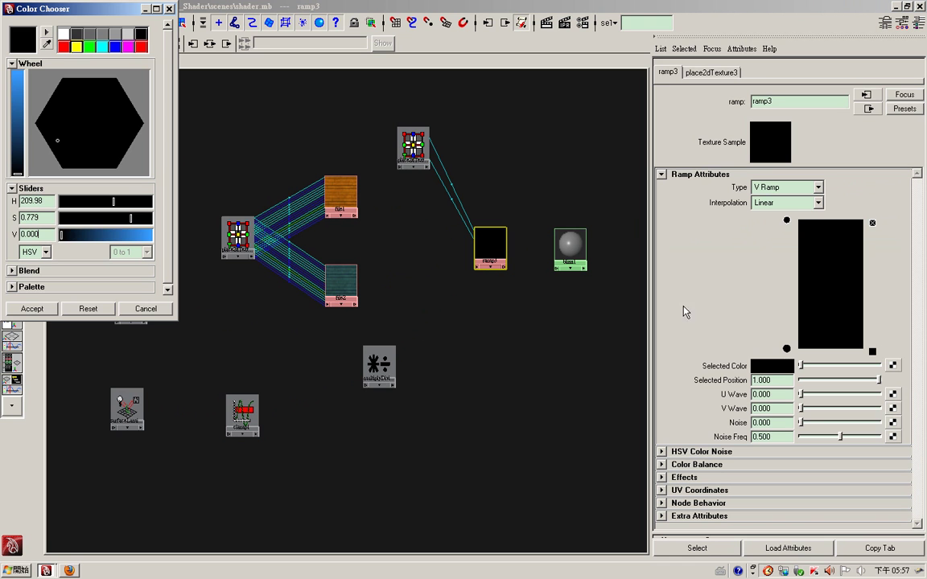
pyautogui.click(76, 47)
pyautogui.click(32, 308)
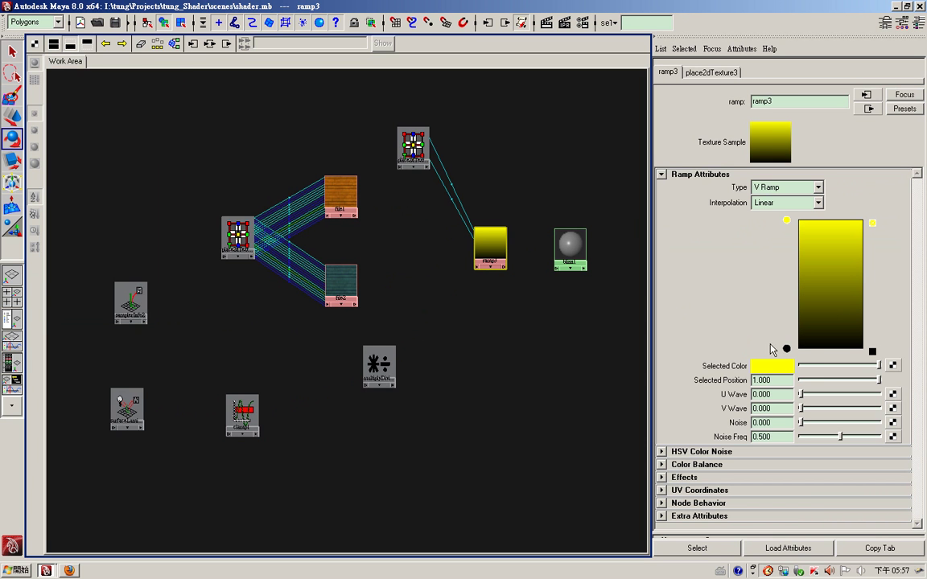
pyautogui.click(786, 350)
pyautogui.click(772, 366)
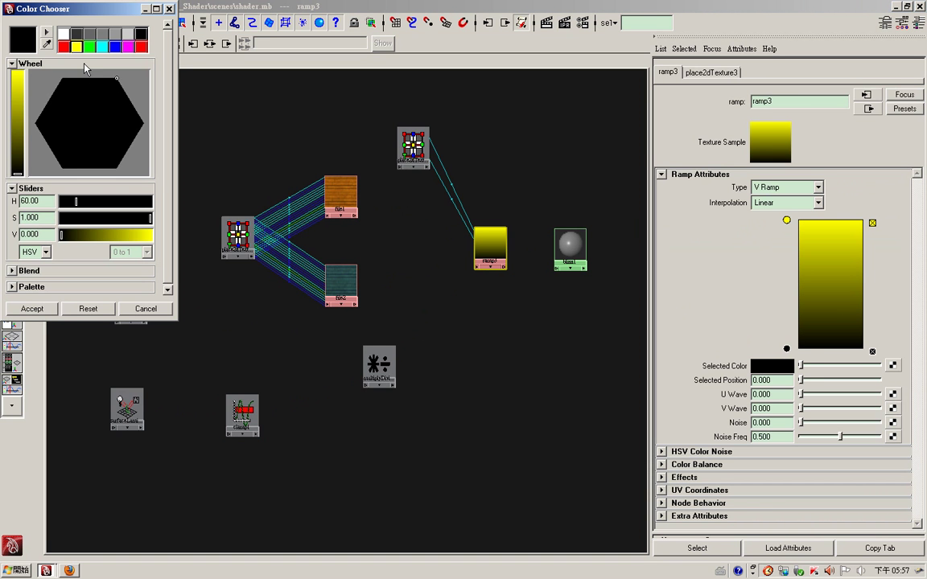
pyautogui.click(103, 47)
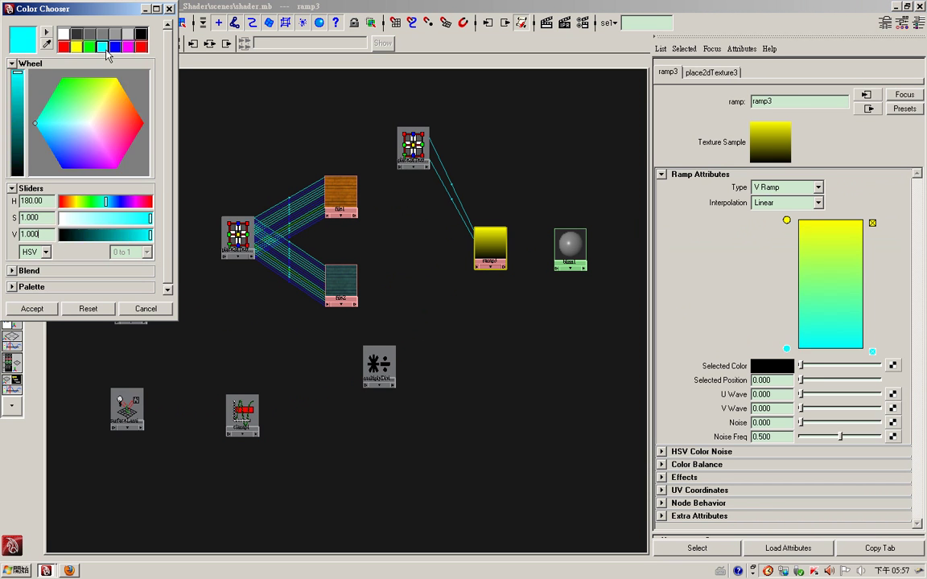
pyautogui.click(32, 308)
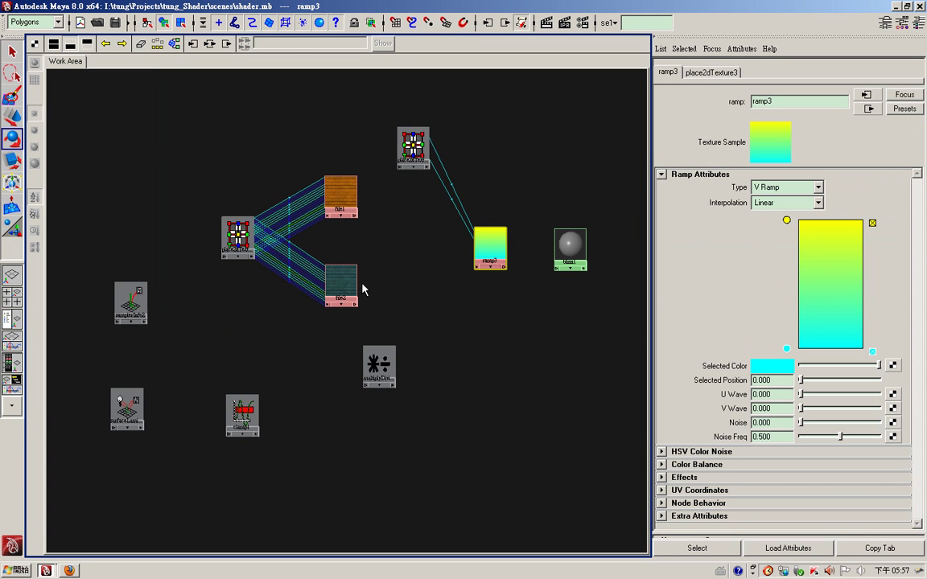
# - Check the file1, file2 and ramp3 colours, then position clamp1 beside the luminance node
pyautogui.moveTo(344, 281); pyautogui.dragTo(351, 272)
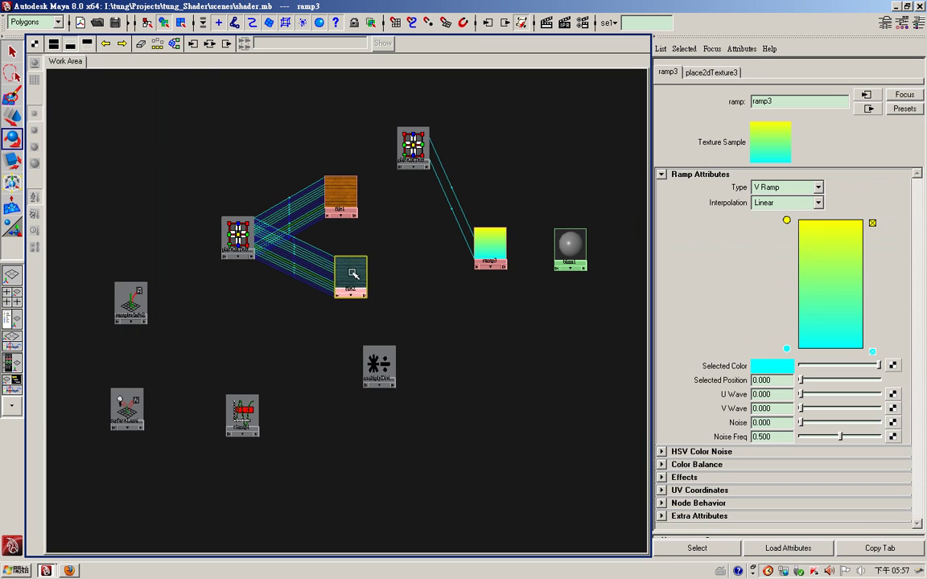
pyautogui.moveTo(352, 209); pyautogui.dragTo(362, 211)
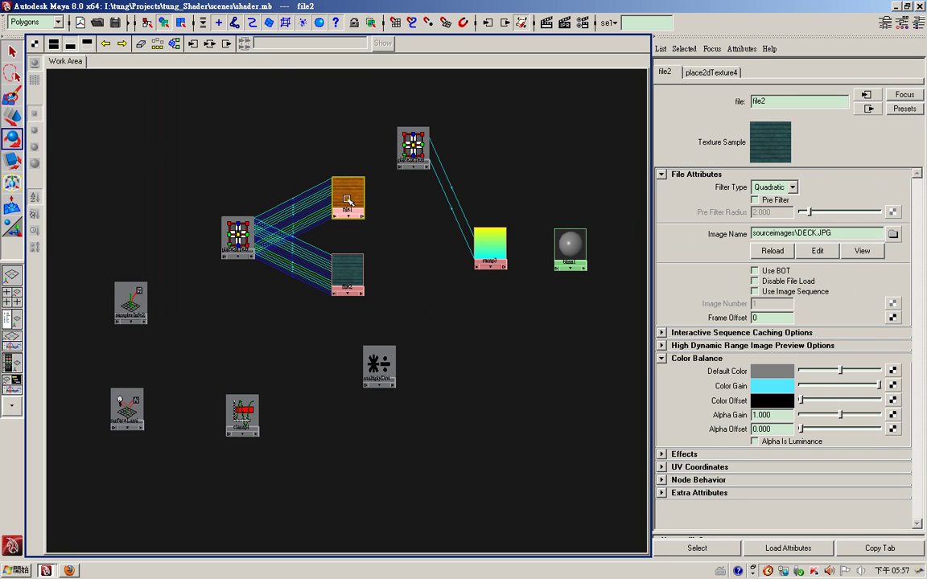
pyautogui.click(481, 242)
pyautogui.click(788, 220)
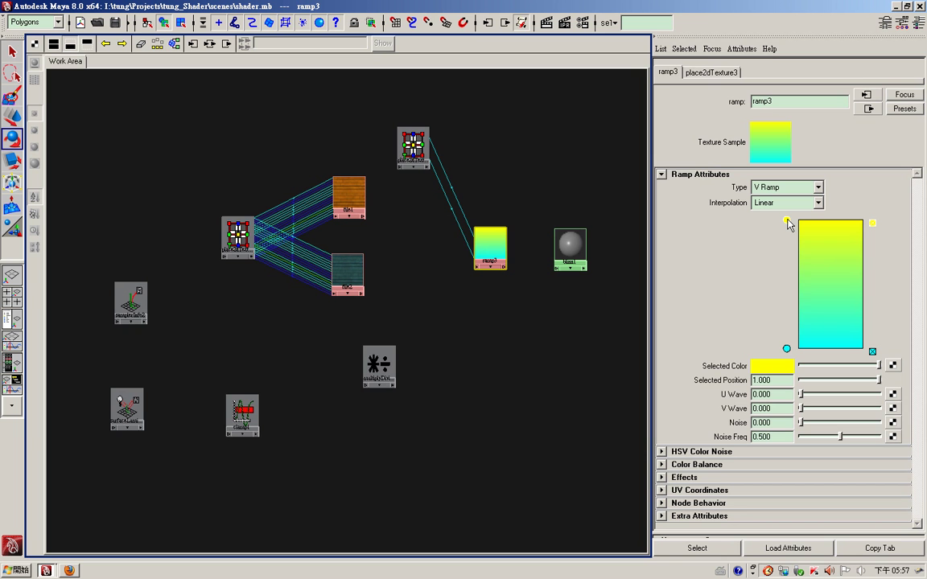
pyautogui.click(352, 199)
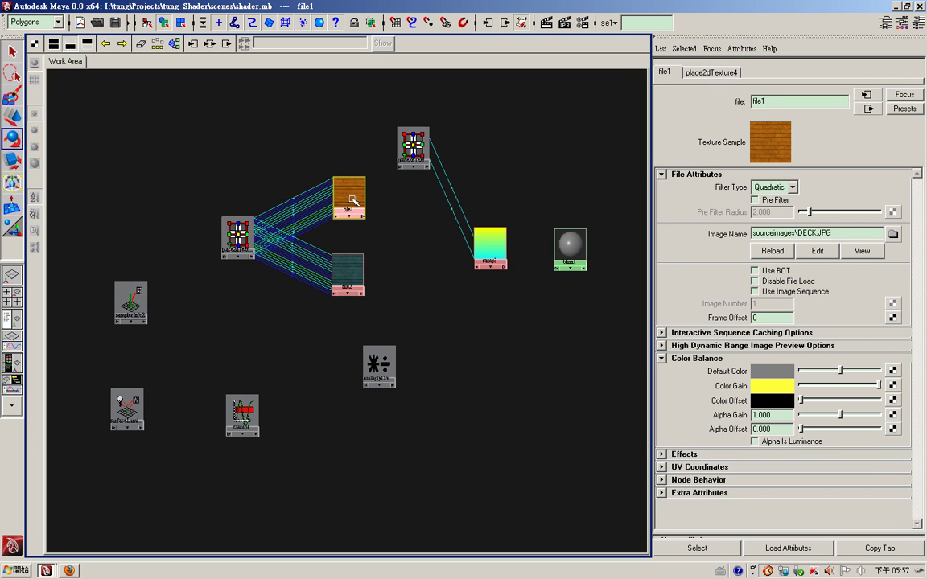
pyautogui.click(347, 268)
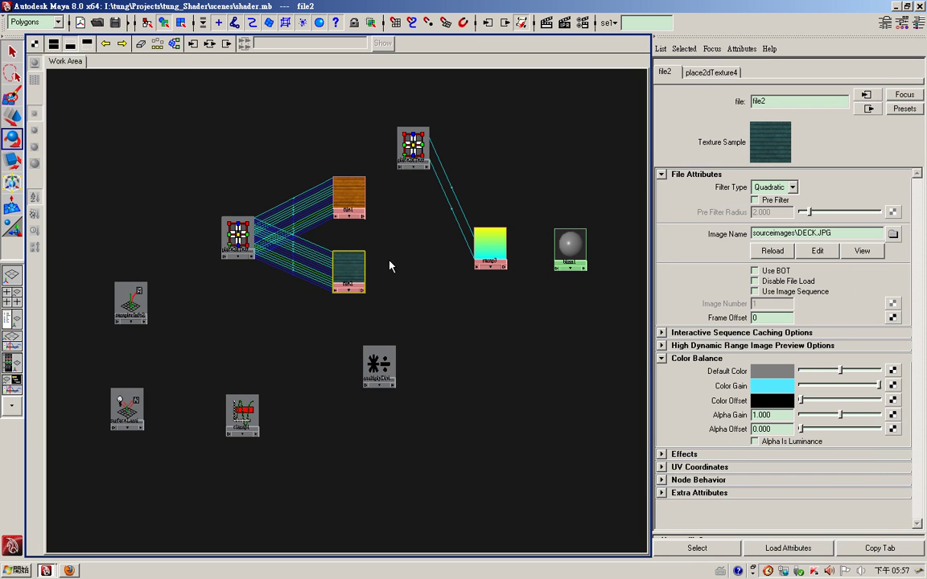
pyautogui.keyDown('alt'); pyautogui.moveTo(393, 263); pyautogui.dragTo(392, 270, button='middle'); pyautogui.keyUp('alt')
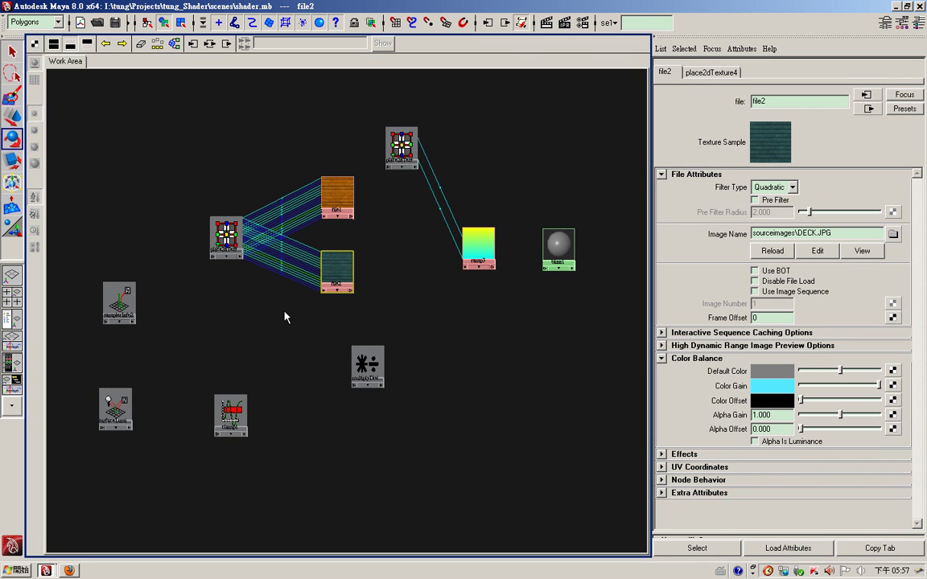
pyautogui.moveTo(230, 415); pyautogui.dragTo(235, 407)
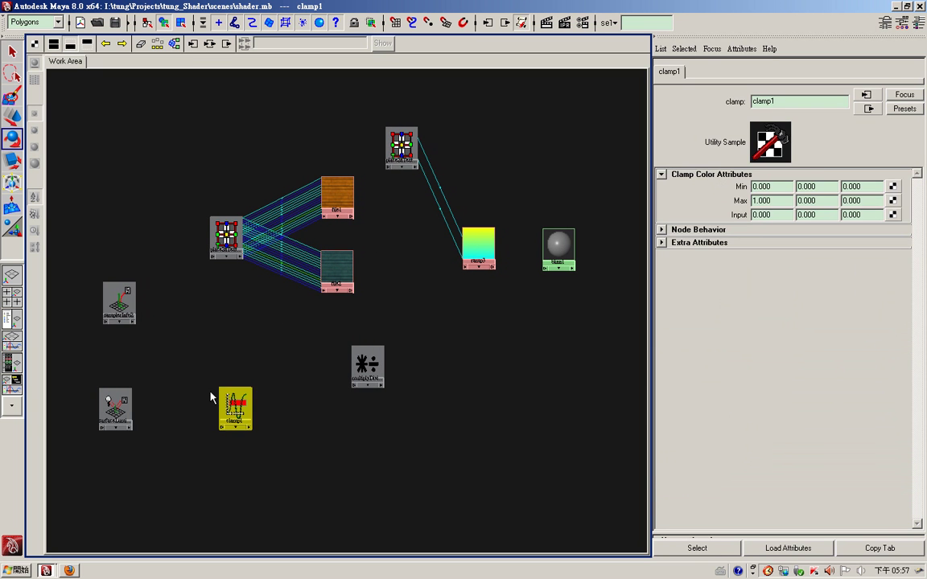
# - Wire surfaceLuminance2's Out Value into clamp1's Input R through the Connection Editor
pyautogui.click(111, 406)
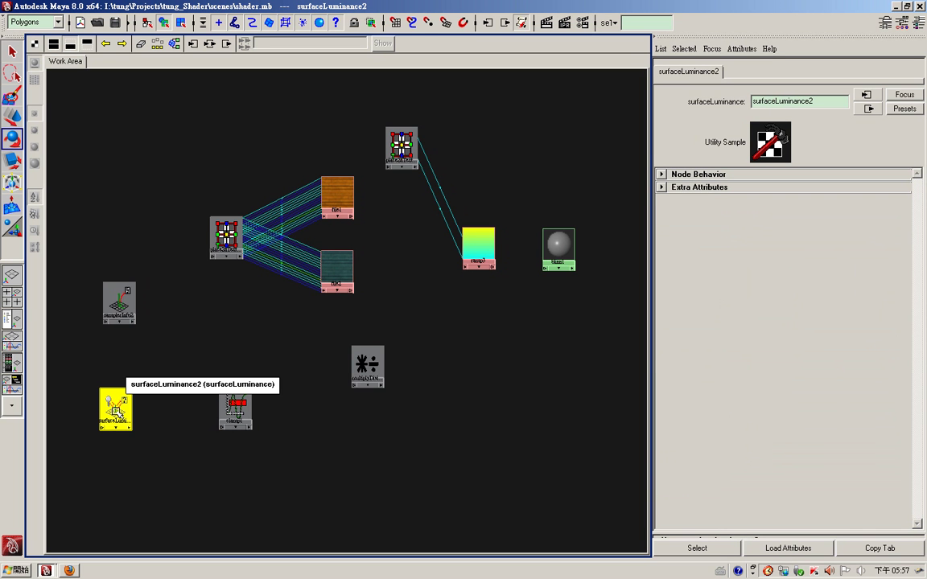
pyautogui.moveTo(117, 413); pyautogui.dragTo(238, 412, button='middle')
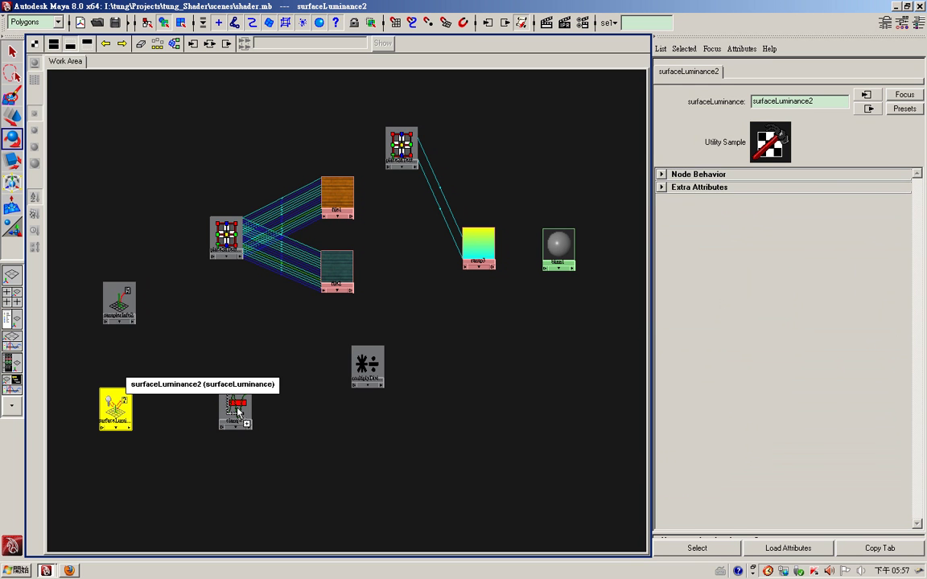
pyautogui.moveTo(238, 412); pyautogui.dragTo(238, 414, button='middle')
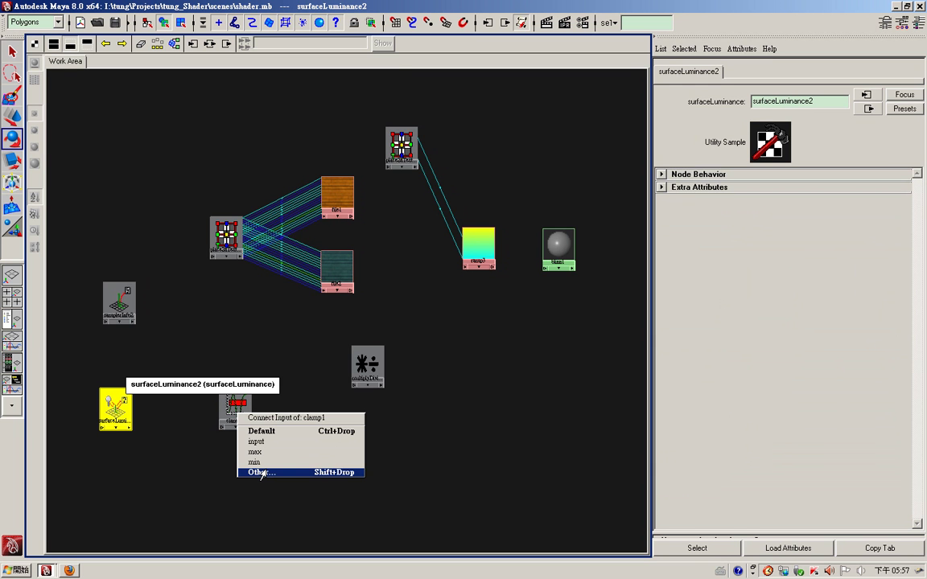
pyautogui.click(260, 474)
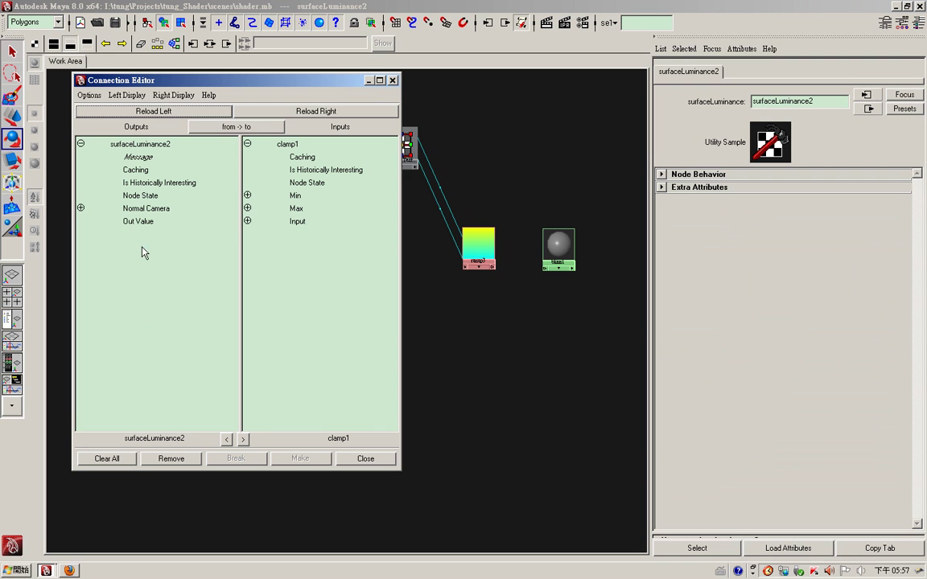
pyautogui.click(131, 222)
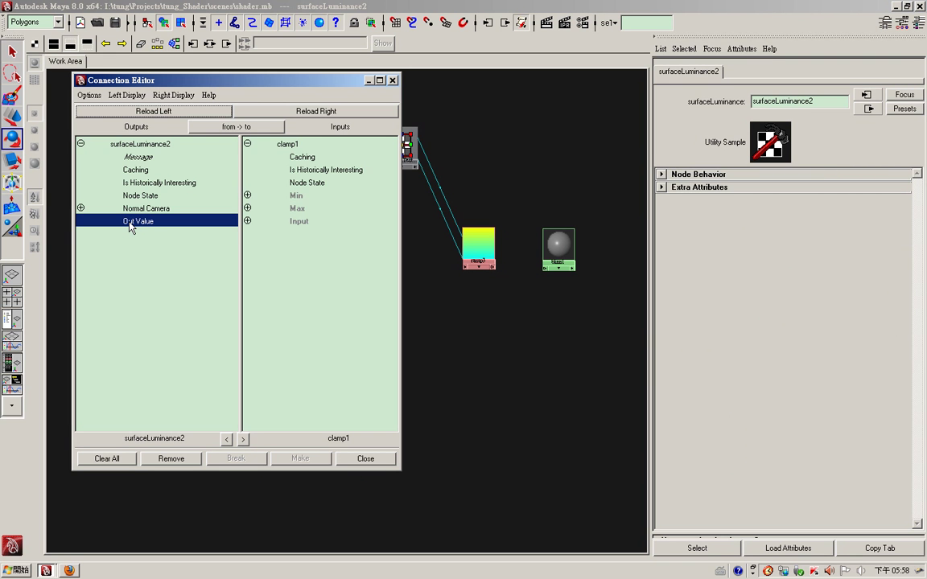
pyautogui.click(247, 221)
pyautogui.click(314, 234)
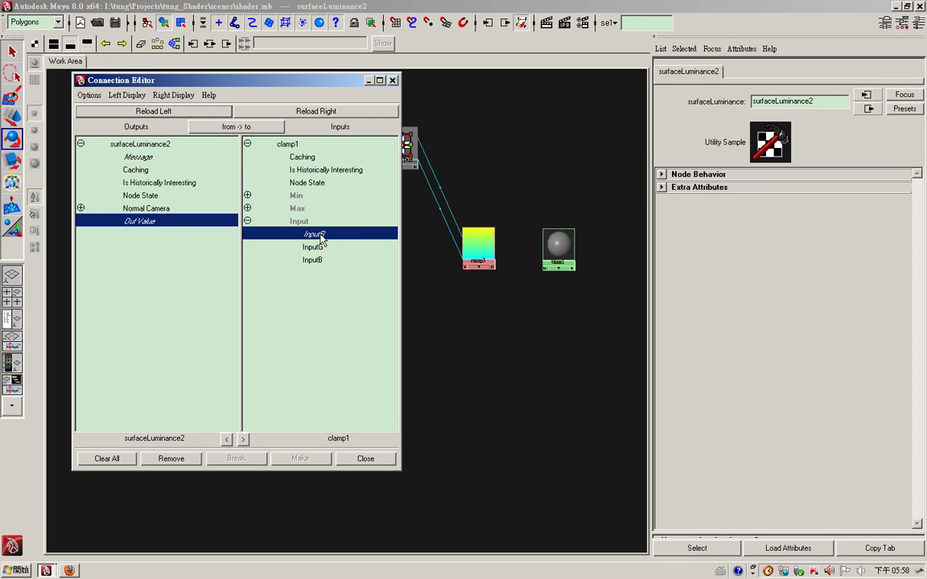
pyautogui.click(393, 81)
pyautogui.click(237, 406)
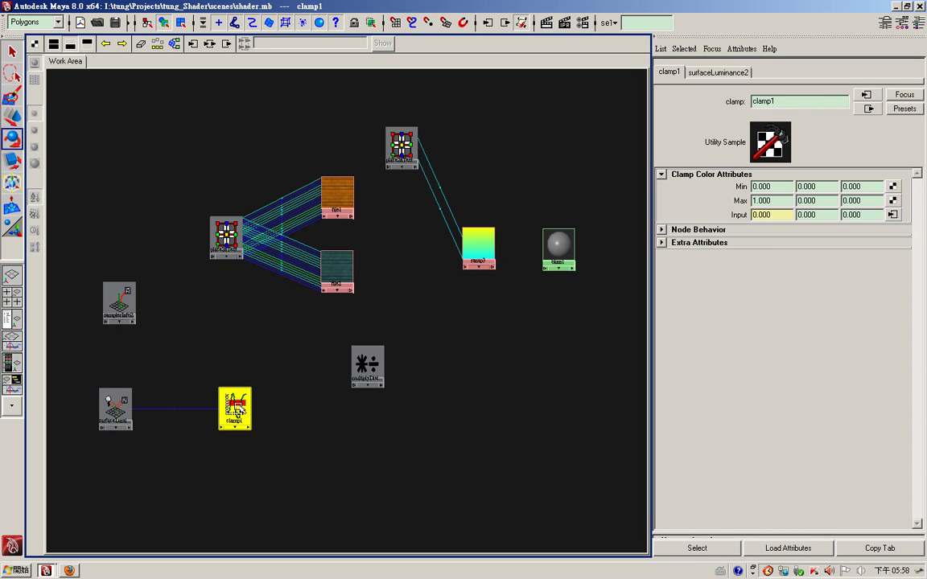
pyautogui.click(759, 200)
pyautogui.write('1')
pyautogui.press('Return')
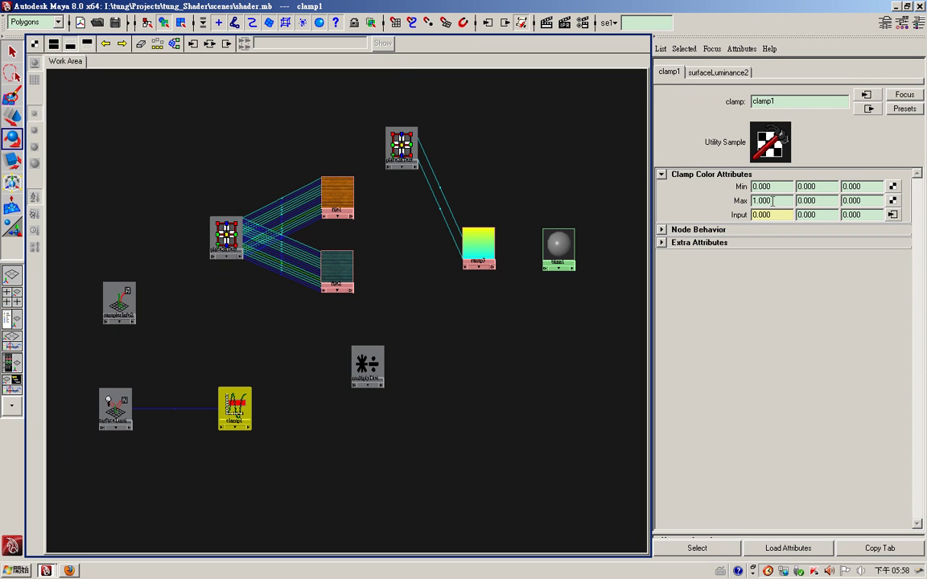
pyautogui.doubleClick(761, 201)
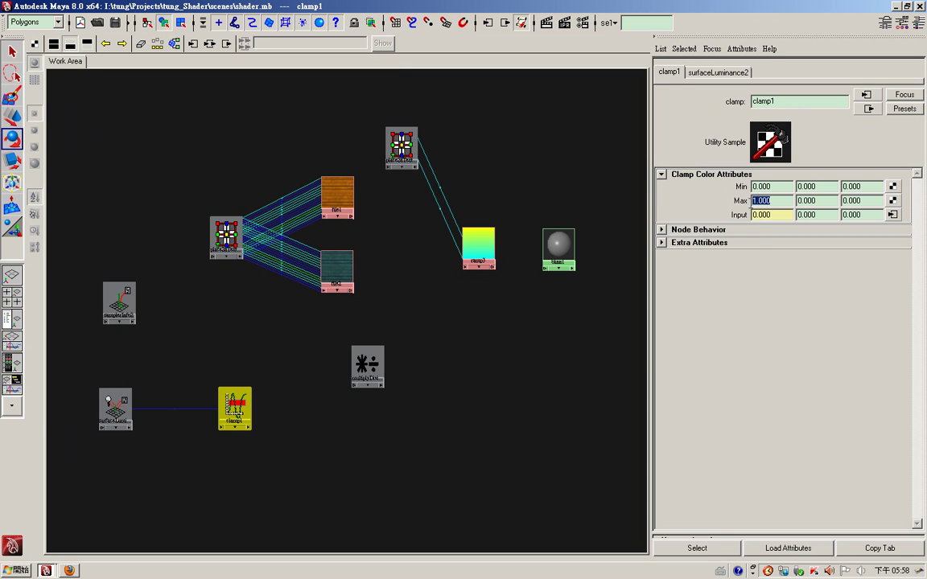
pyautogui.click(769, 201)
pyautogui.click(480, 244)
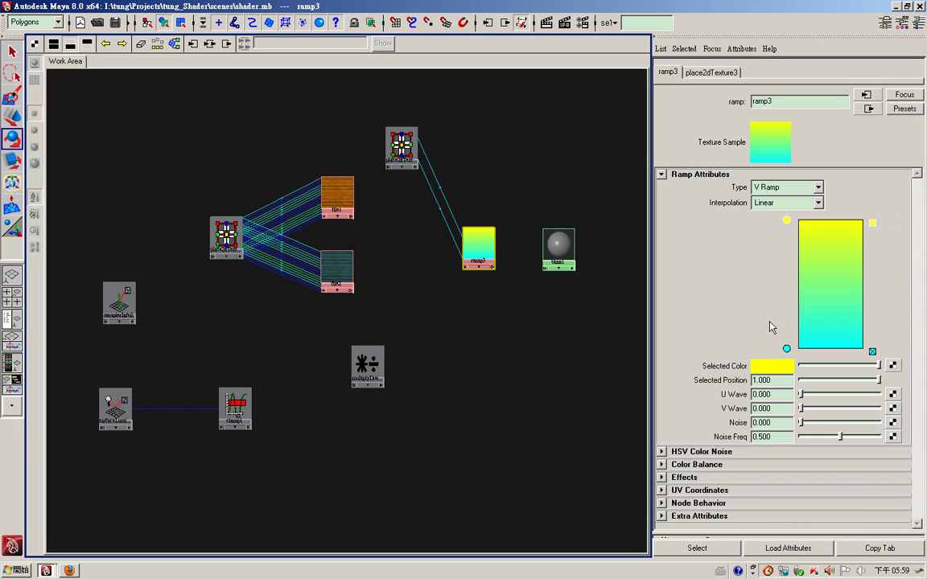
pyautogui.click(235, 409)
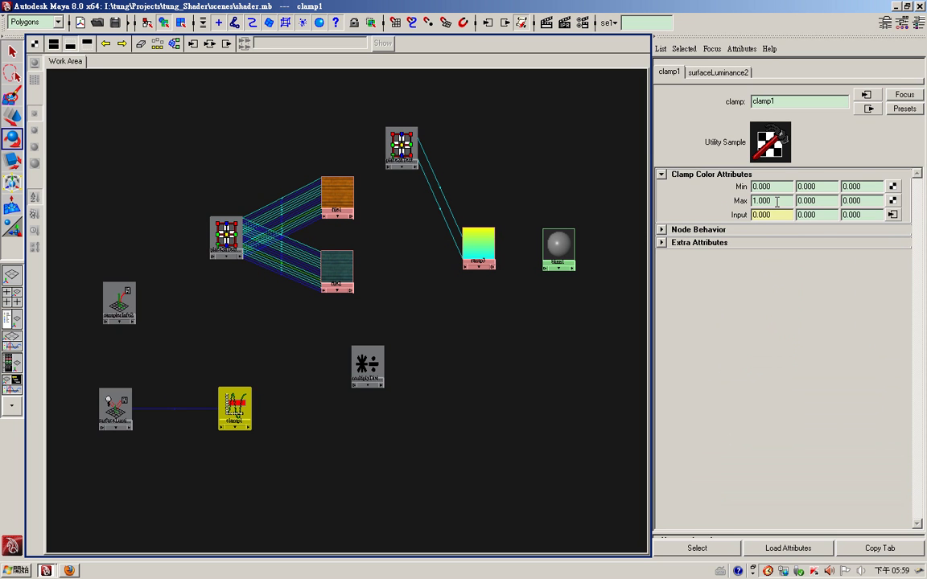
pyautogui.moveTo(367, 369); pyautogui.dragTo(360, 404)
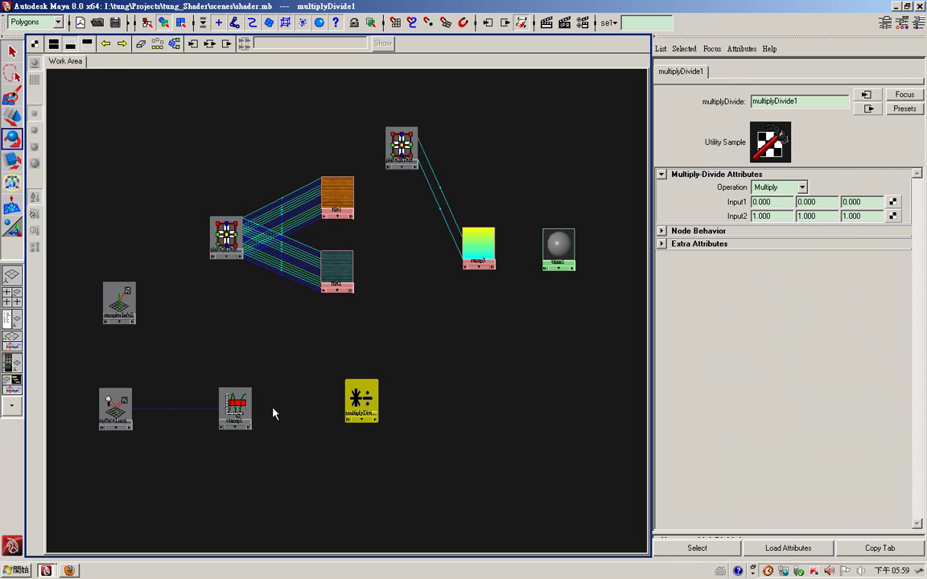
# - Connect clamp1's Output R to multiplyDivide1's Input2X, lining samplerInfo2 up with the utility nodes
pyautogui.moveTo(126, 314); pyautogui.dragTo(240, 316)
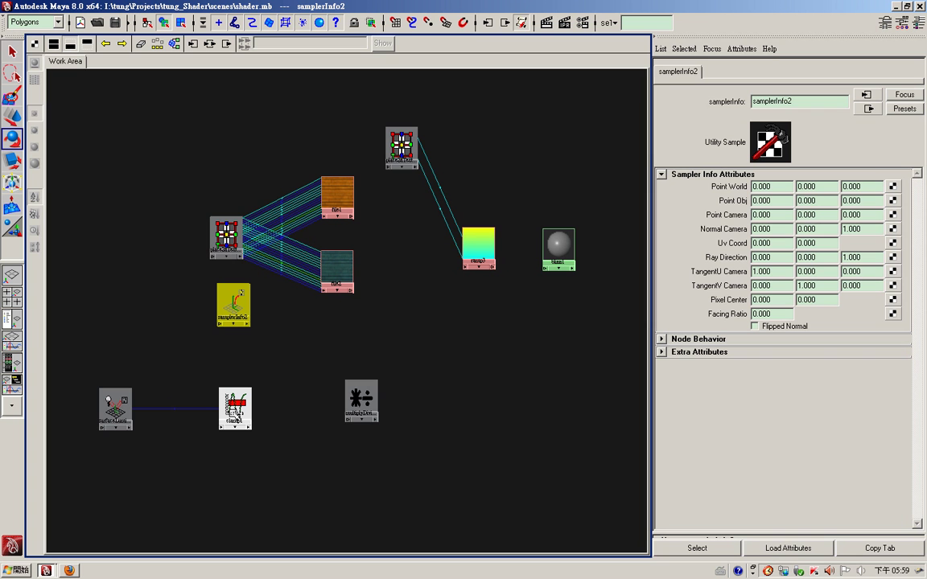
pyautogui.moveTo(234, 402); pyautogui.dragTo(365, 409, button='middle')
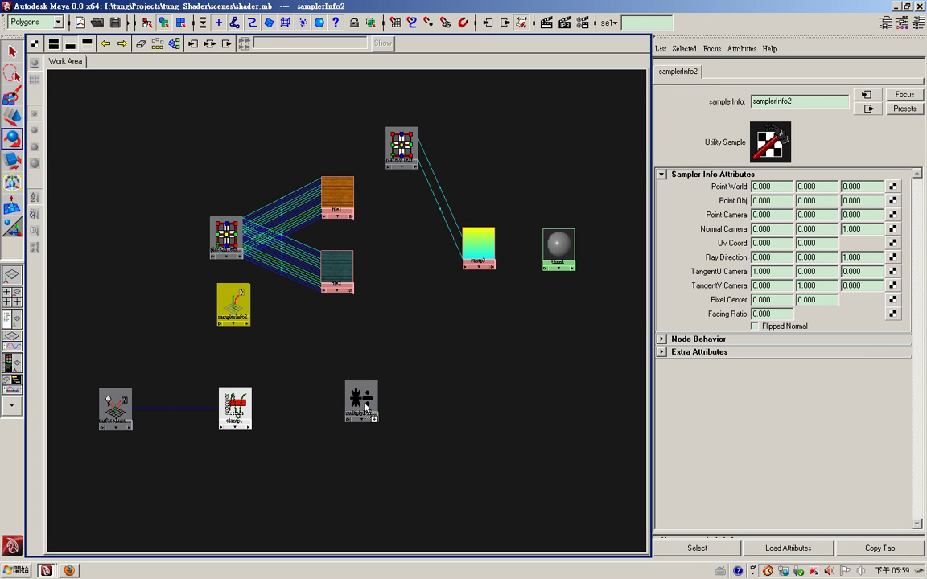
pyautogui.click(381, 457)
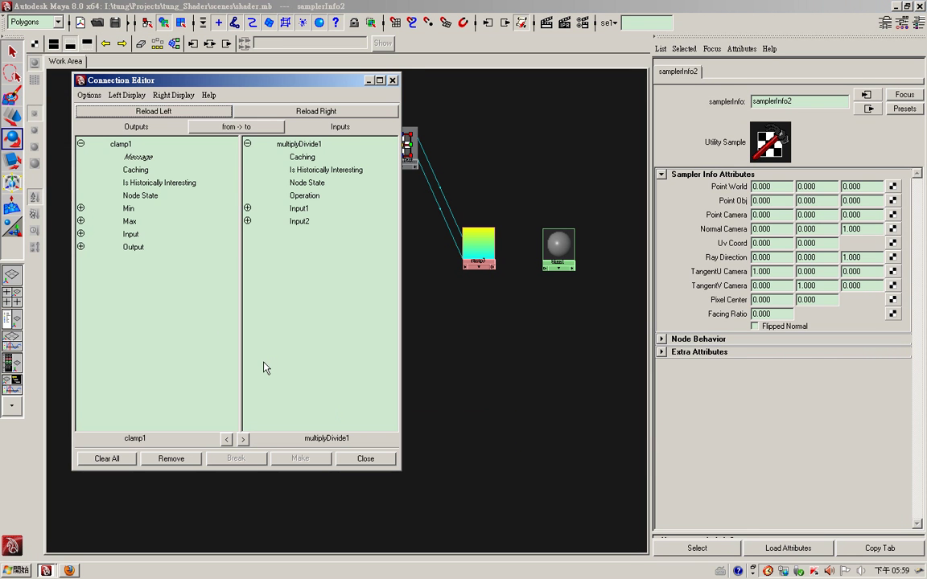
pyautogui.click(81, 246)
pyautogui.click(147, 261)
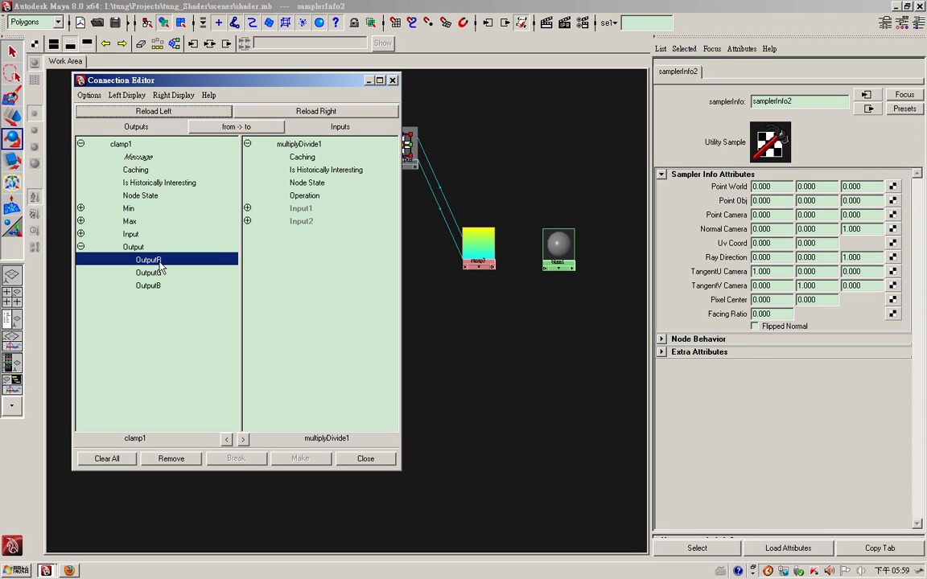
pyautogui.click(247, 221)
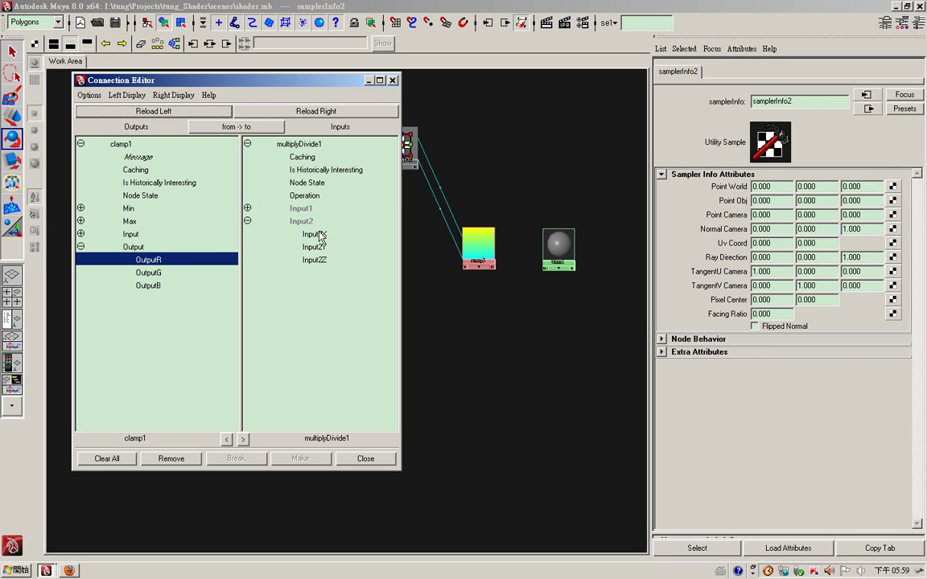
pyautogui.click(323, 234)
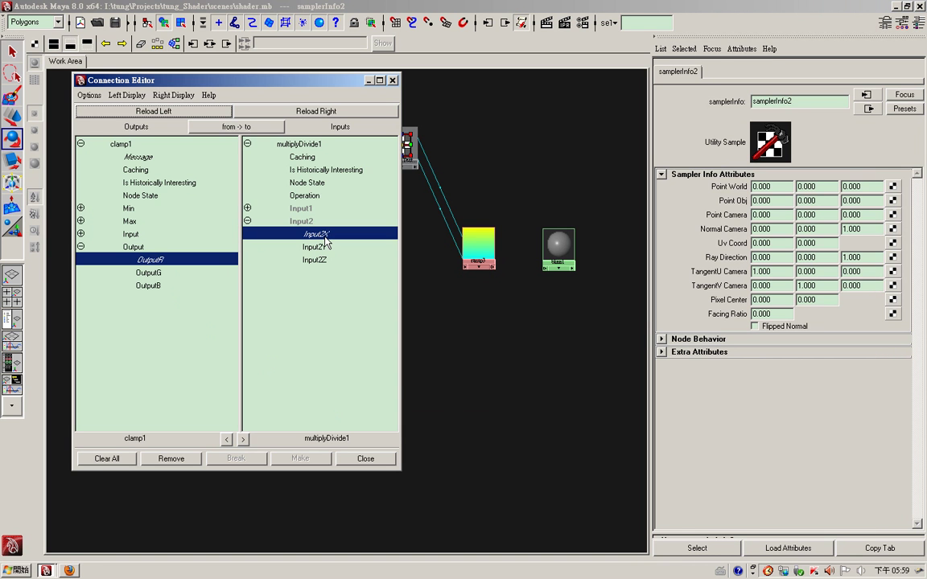
pyautogui.click(392, 80)
pyautogui.moveTo(233, 304); pyautogui.dragTo(237, 329)
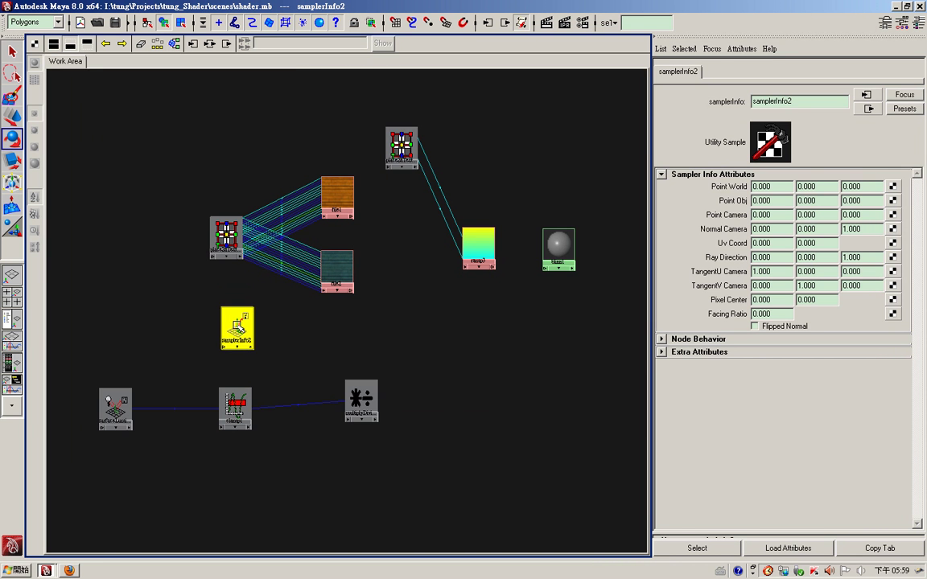
# - Link samplerInfo2's Facing Ratio into multiplyDivide1's Input1X via the Connection Editor
pyautogui.keyDown('alt'); pyautogui.moveTo(257, 352); pyautogui.dragTo(317, 381, button='right'); pyautogui.keyUp('alt')
pyautogui.moveTo(317, 380)
pyautogui.keyDown('alt'); pyautogui.mouseDown(button='middle')
pyautogui.moveTo(453, 326)
pyautogui.moveTo(436, 308)
pyautogui.mouseUp(button='middle'); pyautogui.keyUp('alt')
pyautogui.click(309, 251)
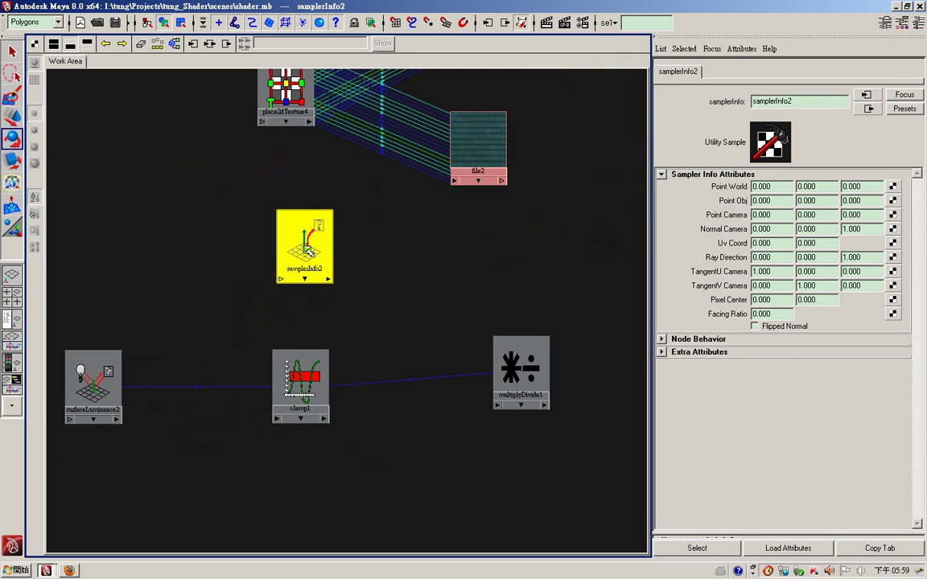
pyautogui.moveTo(310, 251); pyautogui.dragTo(516, 368, button='middle')
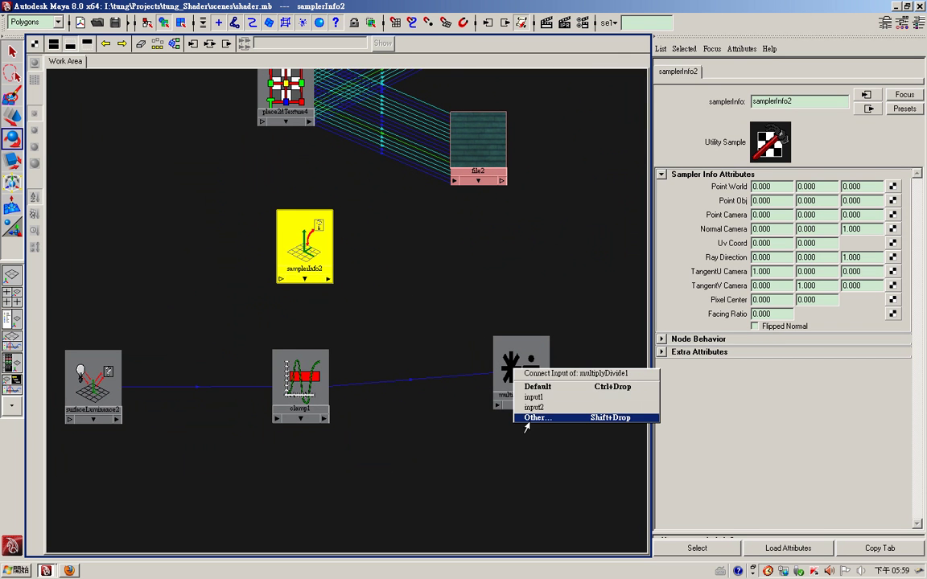
pyautogui.click(526, 420)
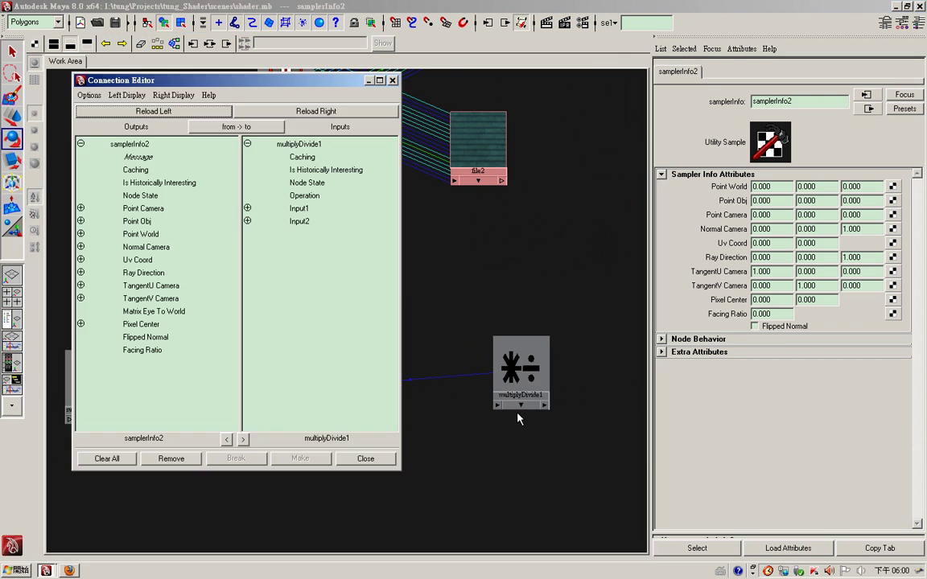
pyautogui.click(141, 351)
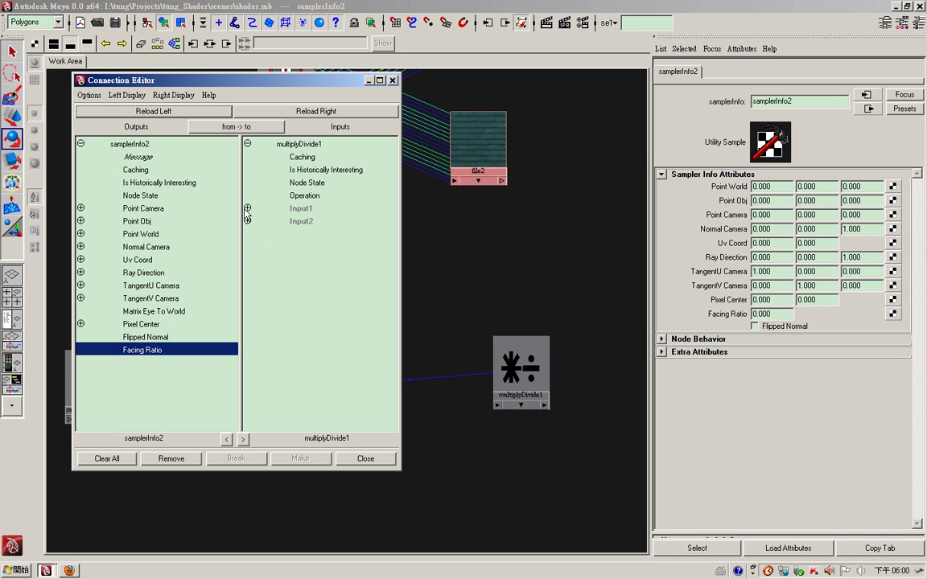
pyautogui.click(247, 207)
pyautogui.click(317, 222)
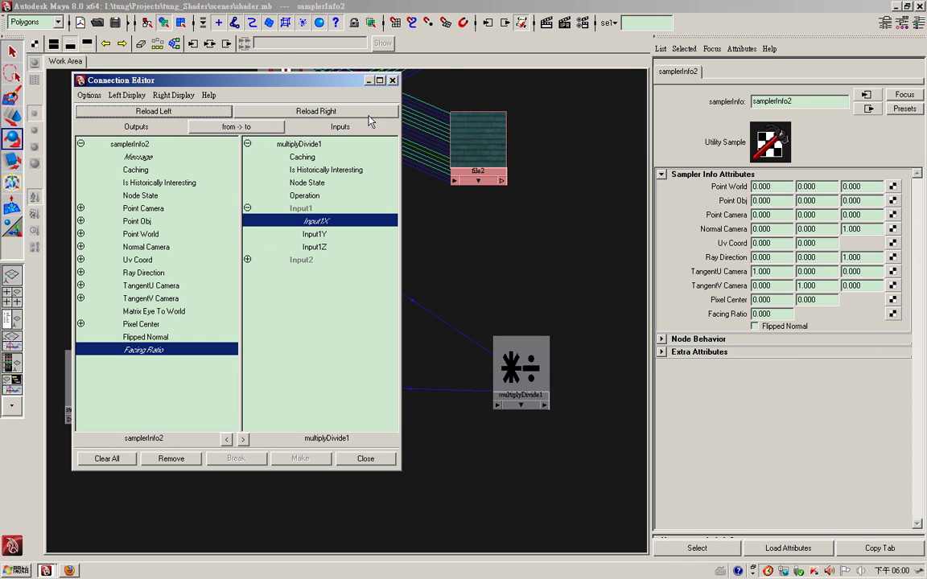
pyautogui.click(392, 81)
pyautogui.click(519, 367)
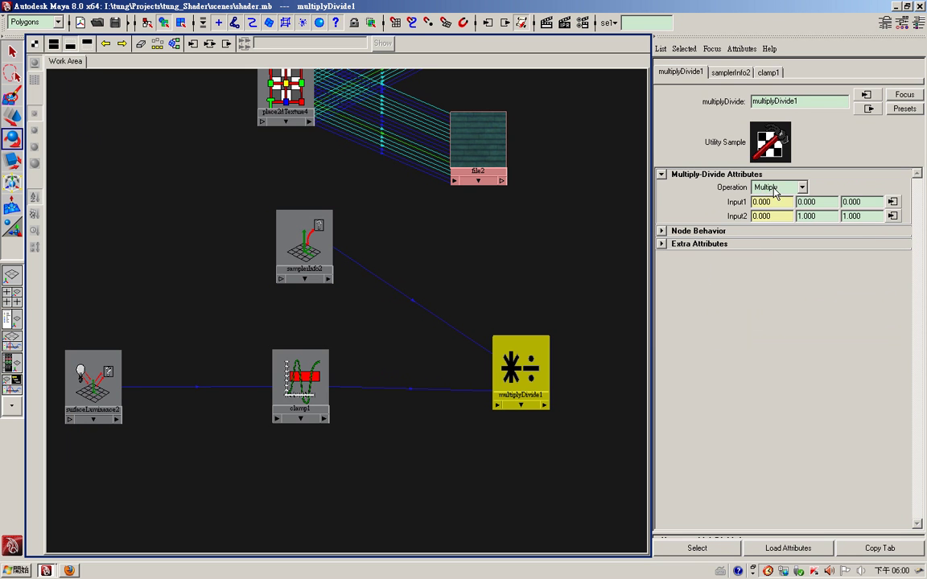
# - Nudge samplerInfo2, select clamp1, and zoom out to show file1, file2, ramp3 and blinn1
pyautogui.moveTo(304, 253); pyautogui.dragTo(300, 252)
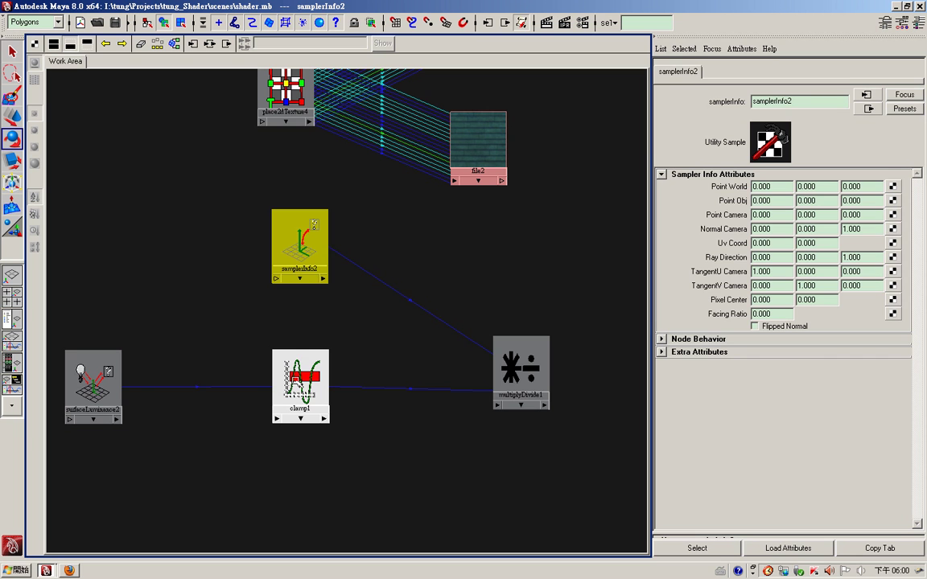
pyautogui.click(300, 385)
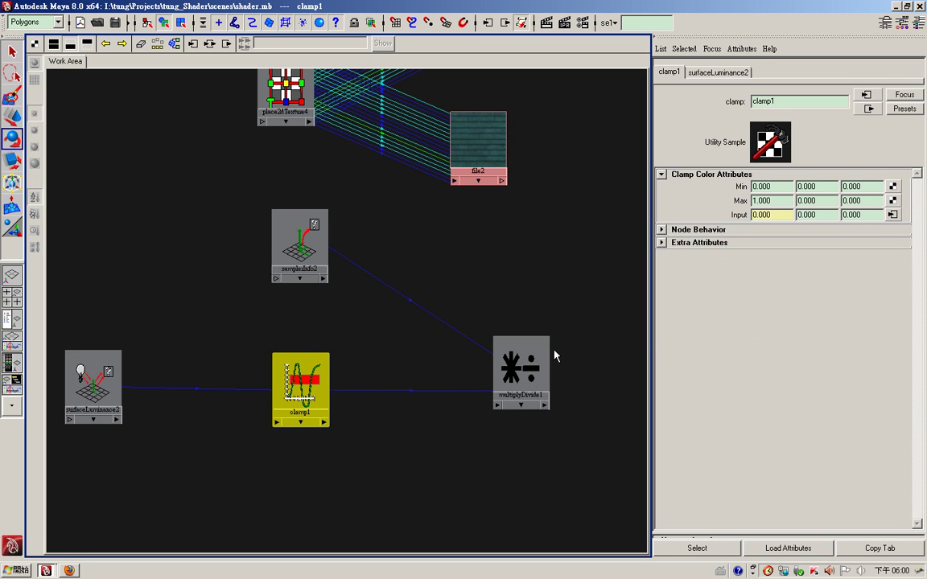
pyautogui.keyDown('alt'); pyautogui.moveTo(555, 356); pyautogui.dragTo(481, 373, button='right'); pyautogui.keyUp('alt')
pyautogui.keyDown('alt'); pyautogui.moveTo(481, 373); pyautogui.dragTo(471, 374, button='middle'); pyautogui.keyUp('alt')
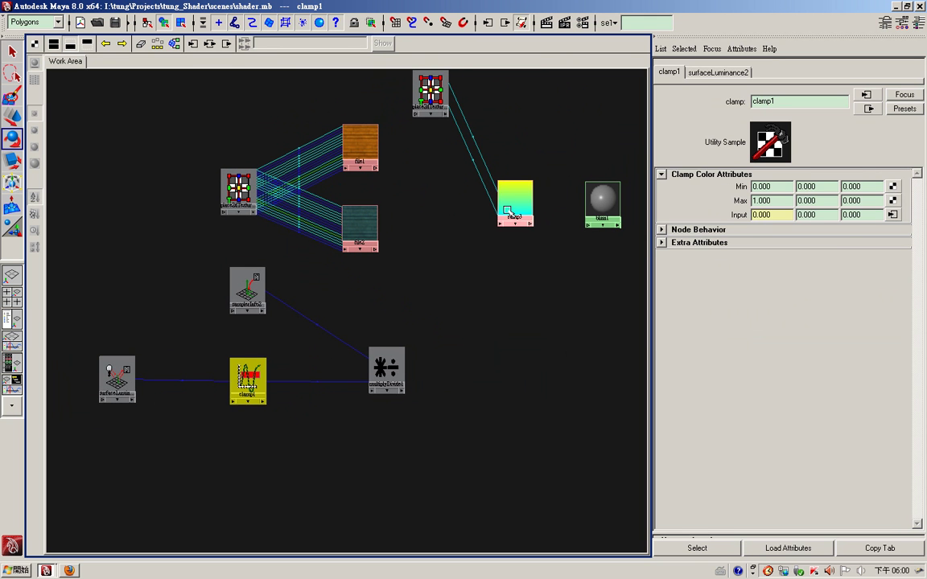
# - Connect multiplyDivide1's Output X to ramp3's V Coord, keeping the ramp type V Ramp
pyautogui.moveTo(515, 201); pyautogui.dragTo(508, 208)
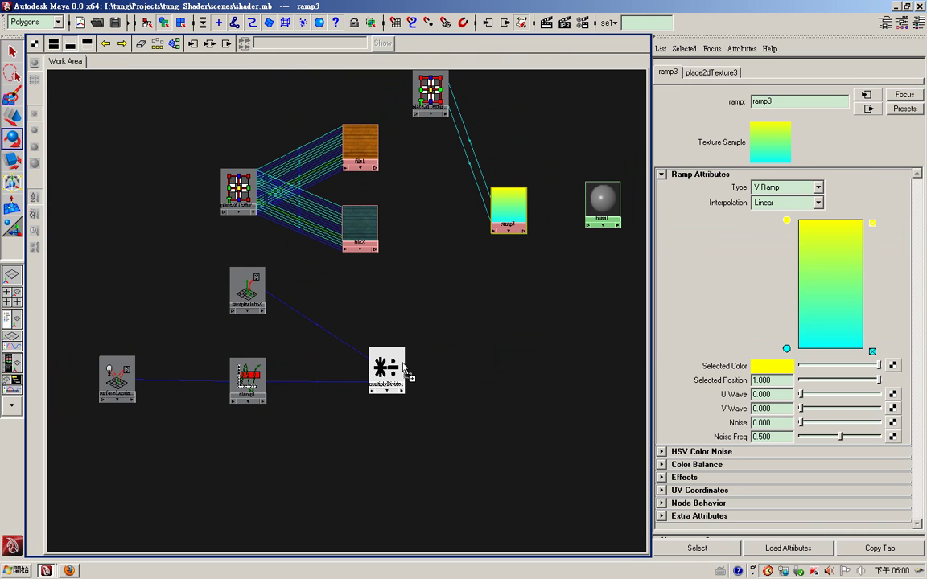
pyautogui.moveTo(400, 367); pyautogui.dragTo(516, 222, button='middle')
pyautogui.click(538, 282)
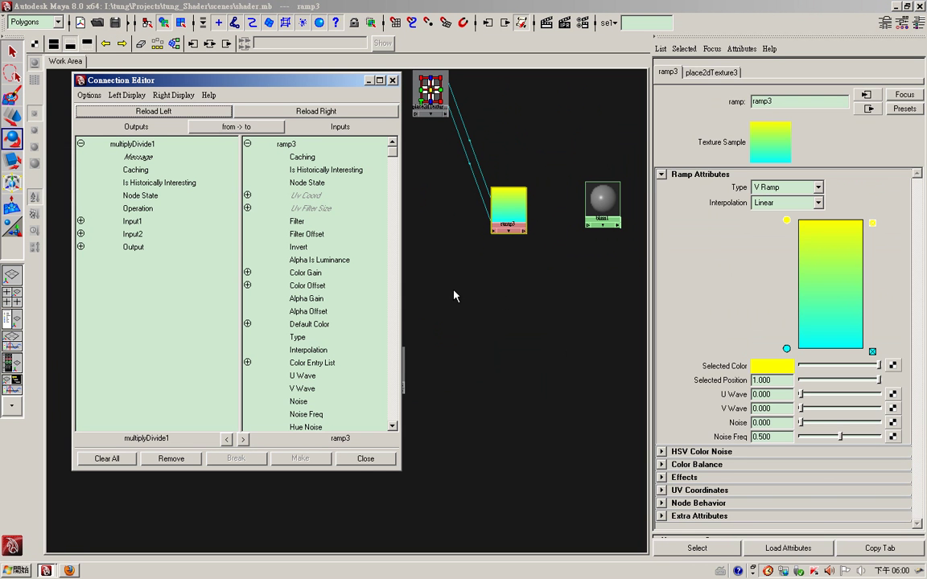
pyautogui.click(80, 246)
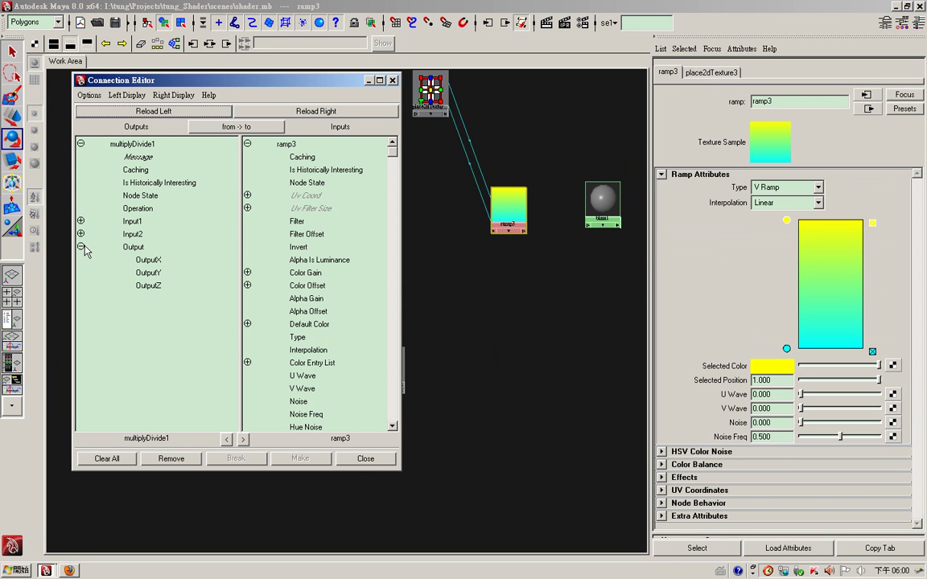
pyautogui.click(145, 260)
pyautogui.click(247, 194)
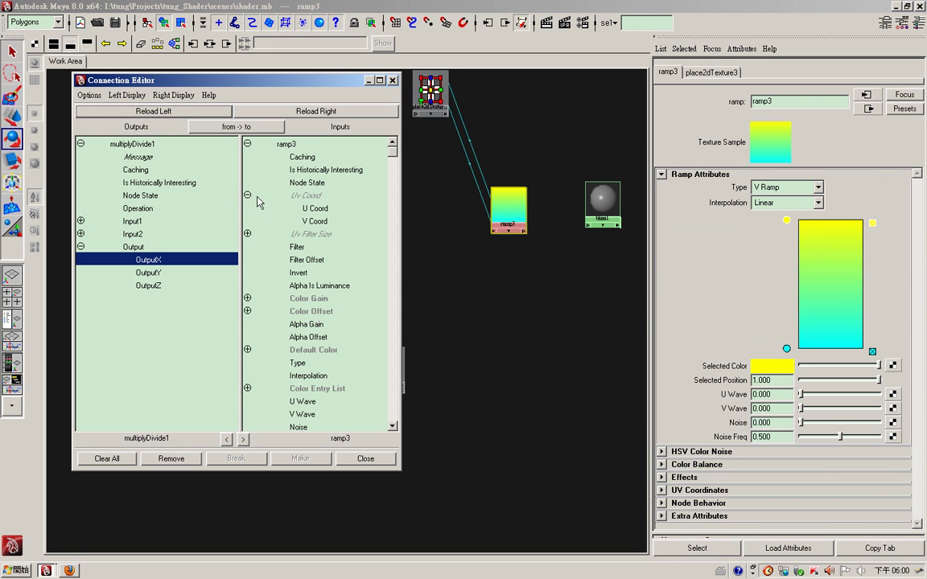
pyautogui.click(315, 221)
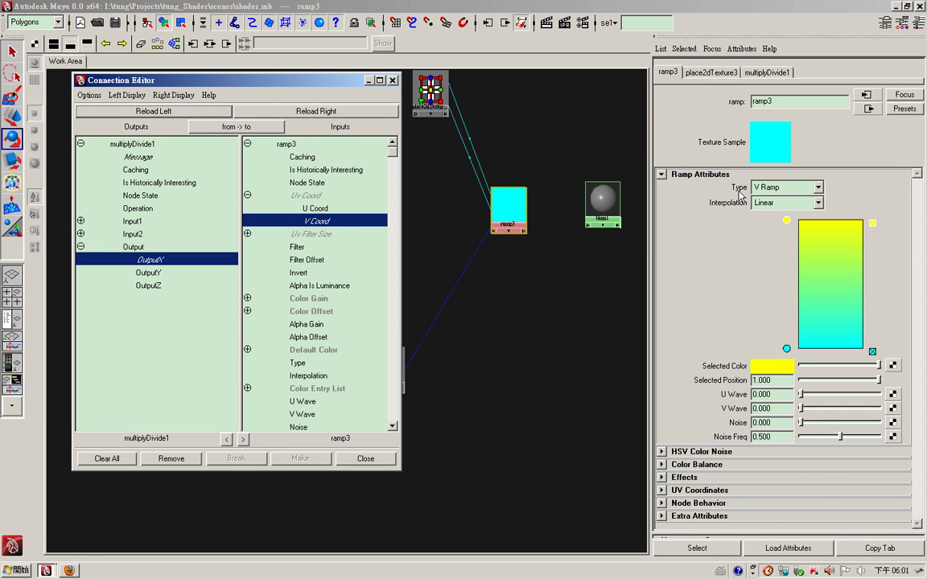
pyautogui.click(769, 189)
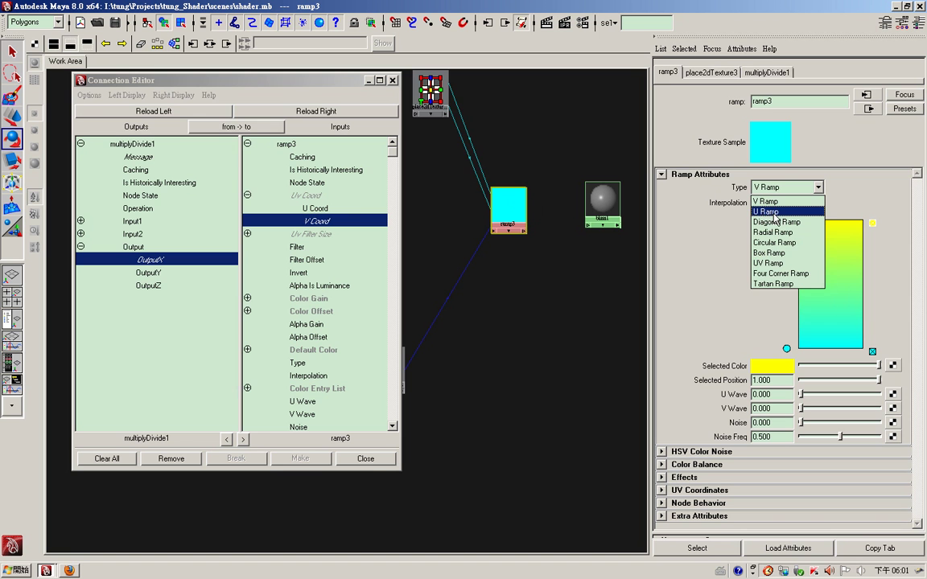
pyautogui.click(738, 193)
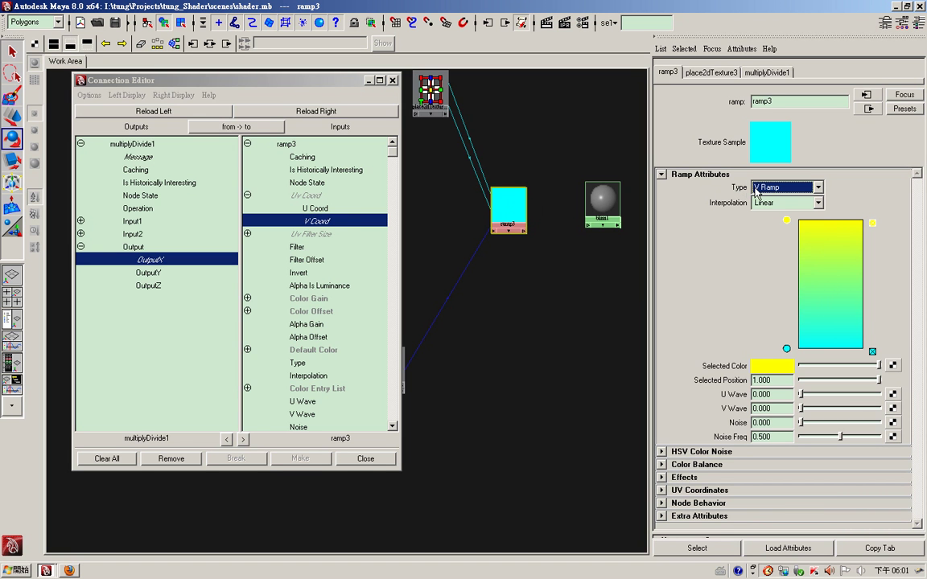
pyautogui.click(369, 81)
pyautogui.click(497, 201)
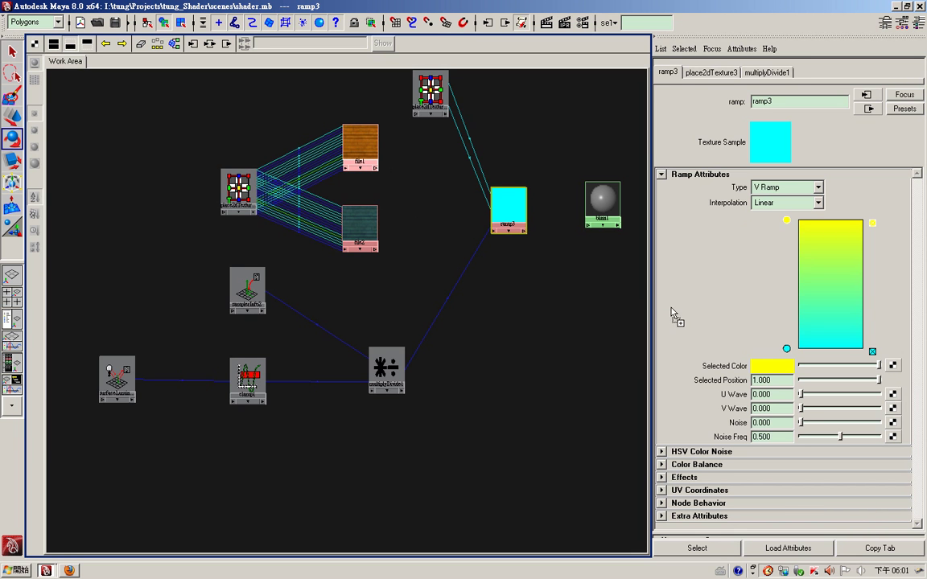
# - Plug file1 into ramp3's top colour entry and file2 into its bottom entry
pyautogui.moveTo(739, 363); pyautogui.dragTo(740, 367, button='middle')
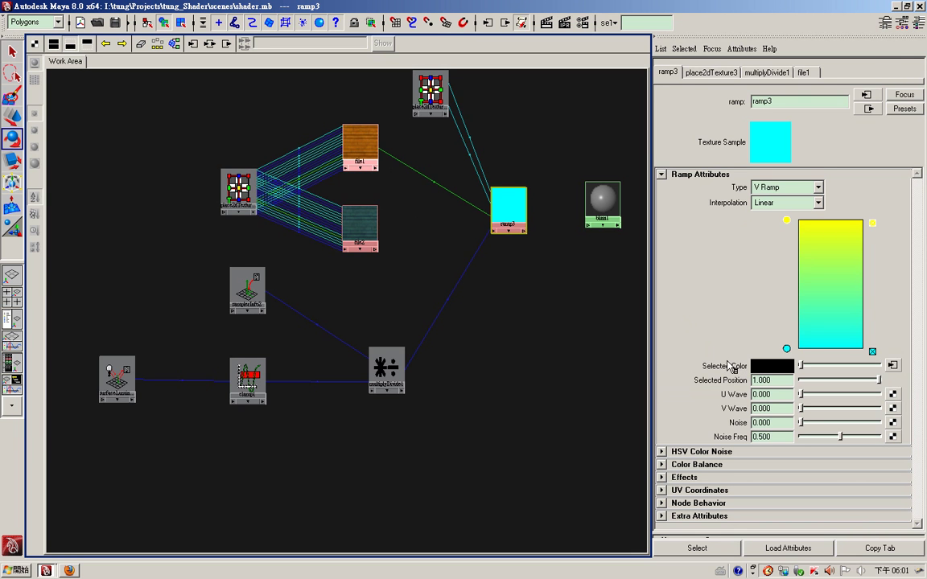
pyautogui.click(787, 350)
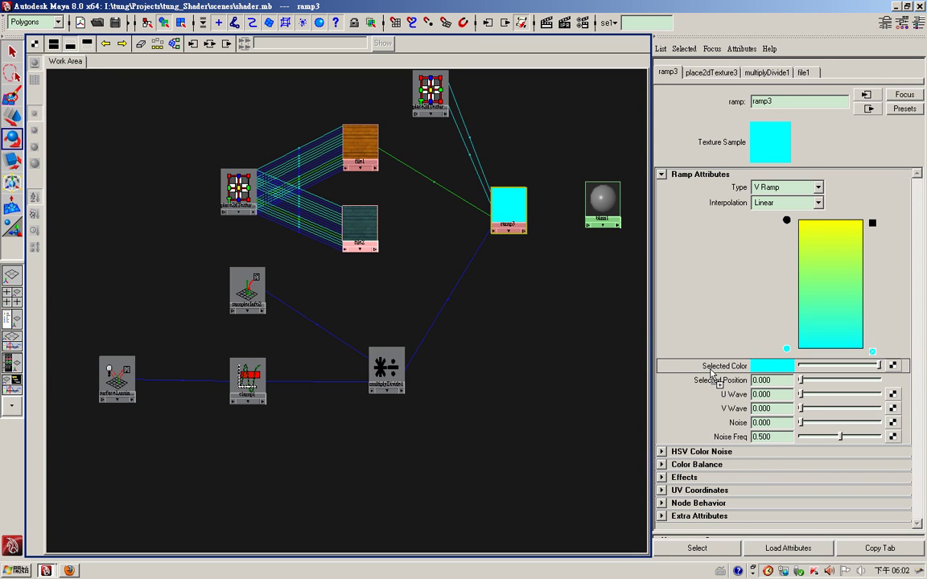
pyautogui.moveTo(712, 374); pyautogui.dragTo(711, 374, button='middle')
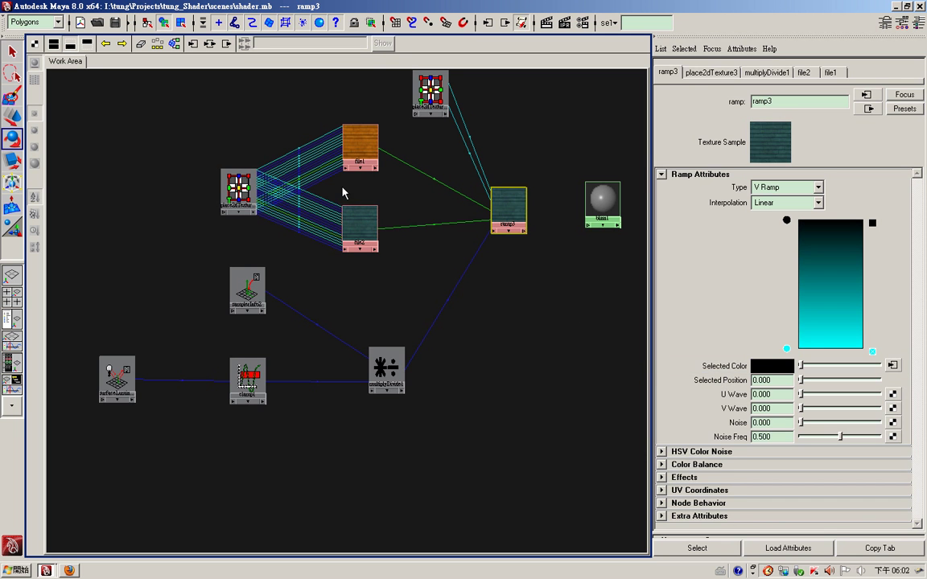
pyautogui.moveTo(357, 150); pyautogui.dragTo(358, 150, button='middle')
pyautogui.click(356, 150)
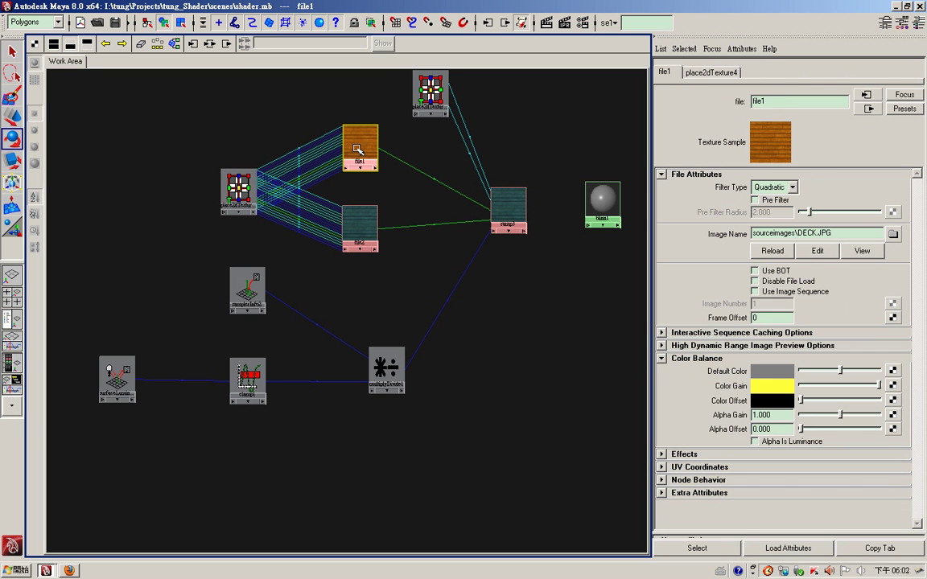
# - Review file1's texture attributes, then select the blinn1 material
pyautogui.click(356, 216)
pyautogui.click(360, 145)
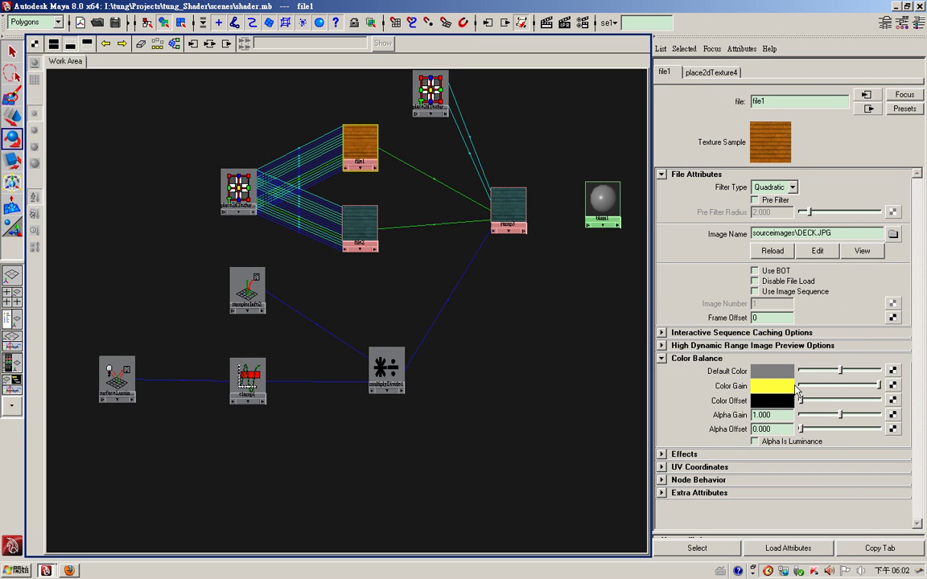
pyautogui.moveTo(603, 197); pyautogui.dragTo(594, 201)
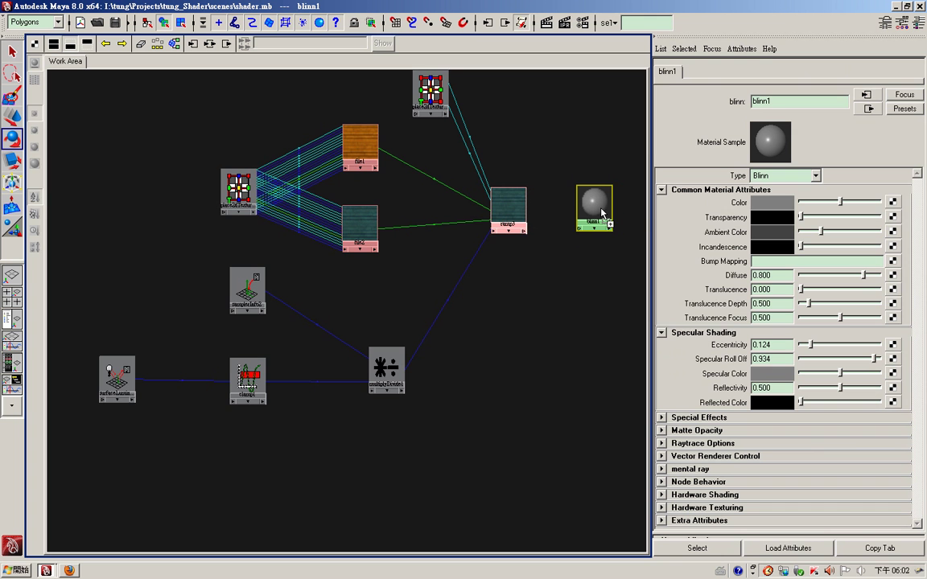
# - Connect ramp3 into blinn1's Color so the sample shows the blended wood textures
pyautogui.moveTo(510, 210); pyautogui.dragTo(605, 214, button='middle')
pyautogui.click(609, 253)
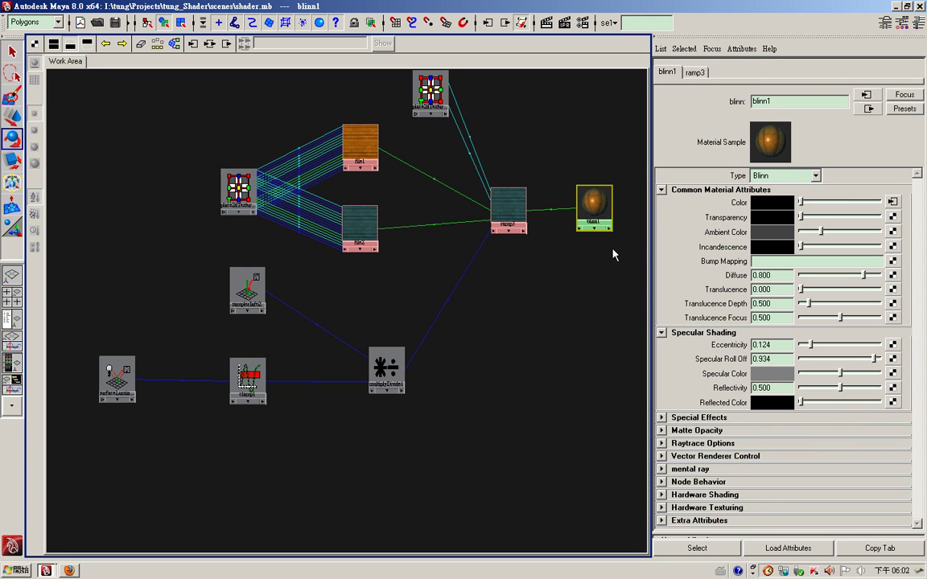
pyautogui.keyDown('alt'); pyautogui.moveTo(542, 201); pyautogui.dragTo(518, 261, button='middle'); pyautogui.keyUp('alt')
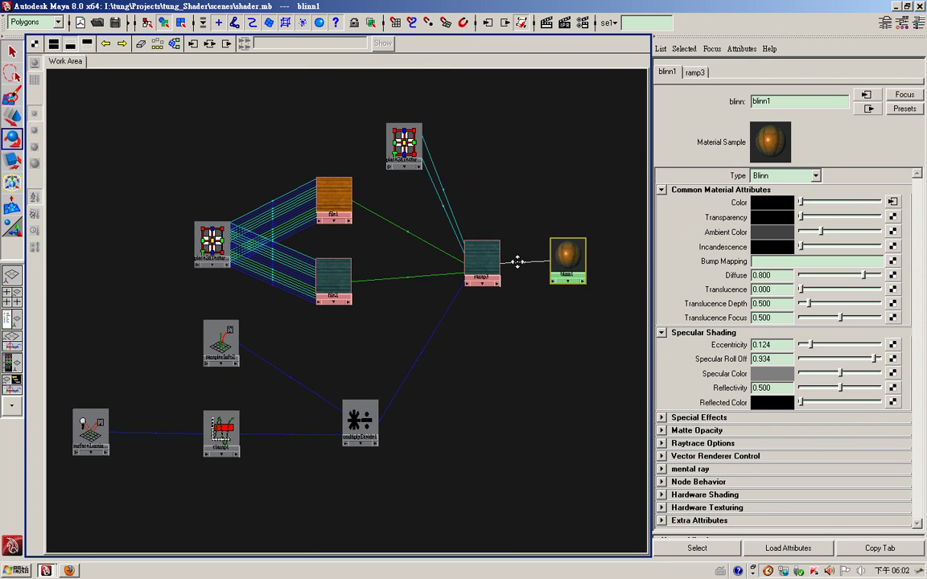
pyautogui.keyDown('alt'); pyautogui.moveTo(517, 260); pyautogui.dragTo(538, 260, button='right'); pyautogui.keyUp('alt')
# - Restore the multi-pane layout and start an IPR render of the sphere
pyautogui.press('space')
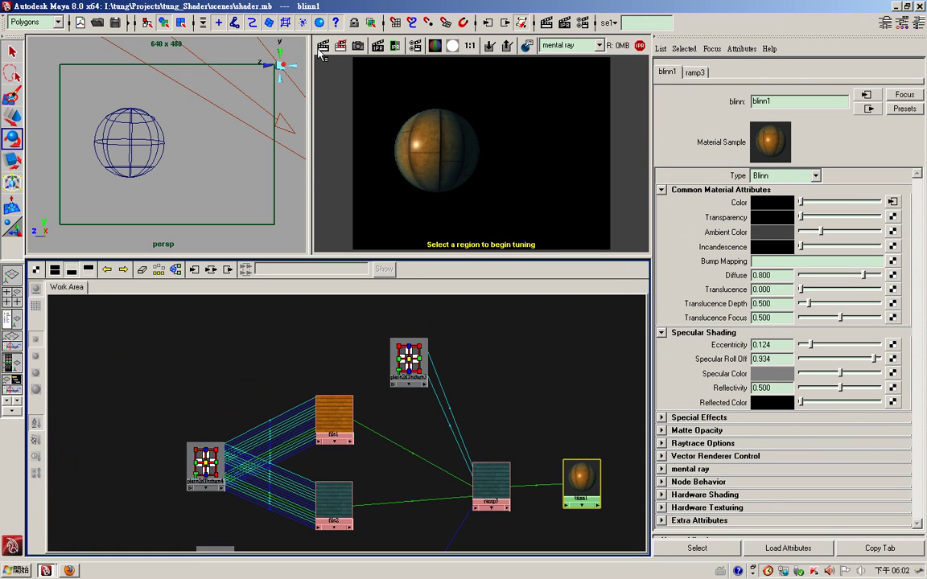
pyautogui.click(322, 47)
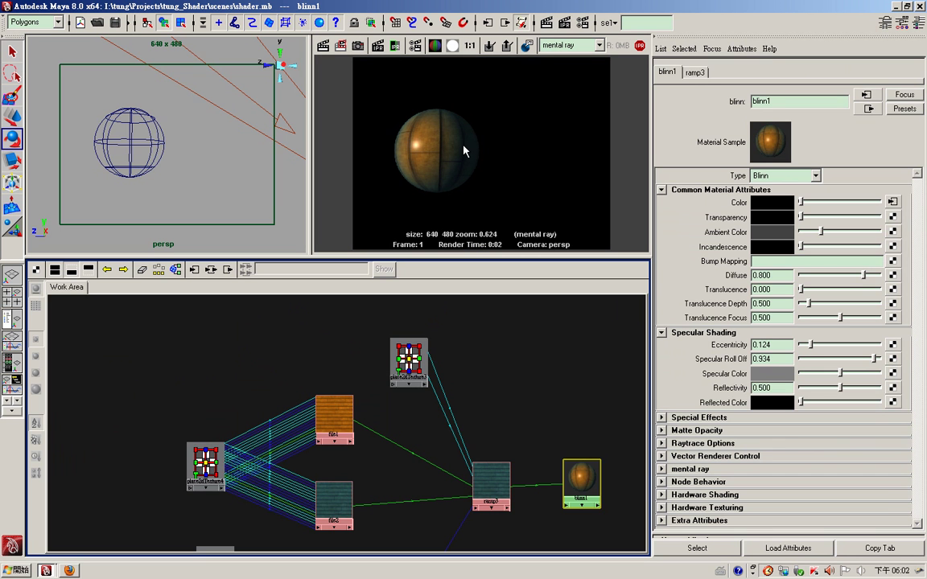
pyautogui.click(378, 45)
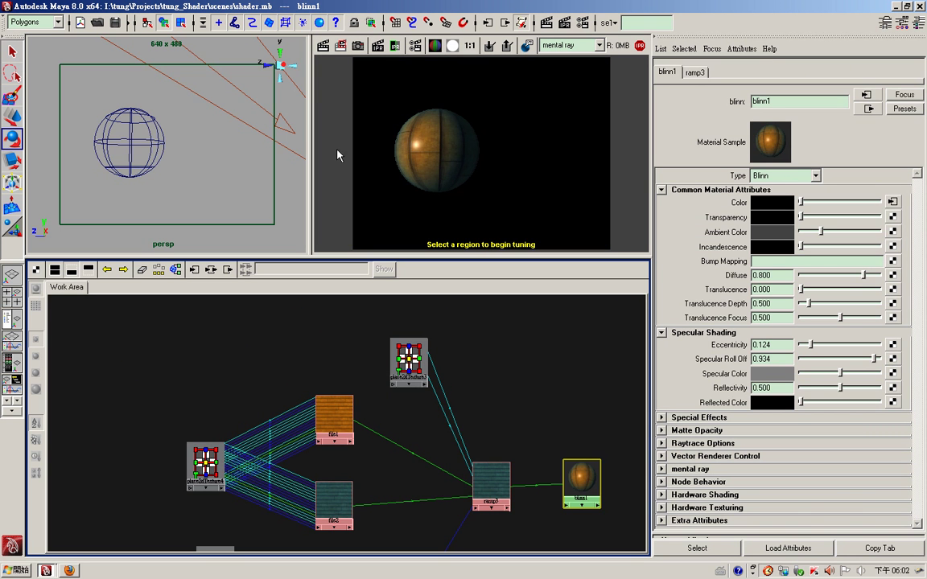
# - Select directionalLight1 and rotate it to relight the sphere in the IPR preview
pyautogui.click(197, 108)
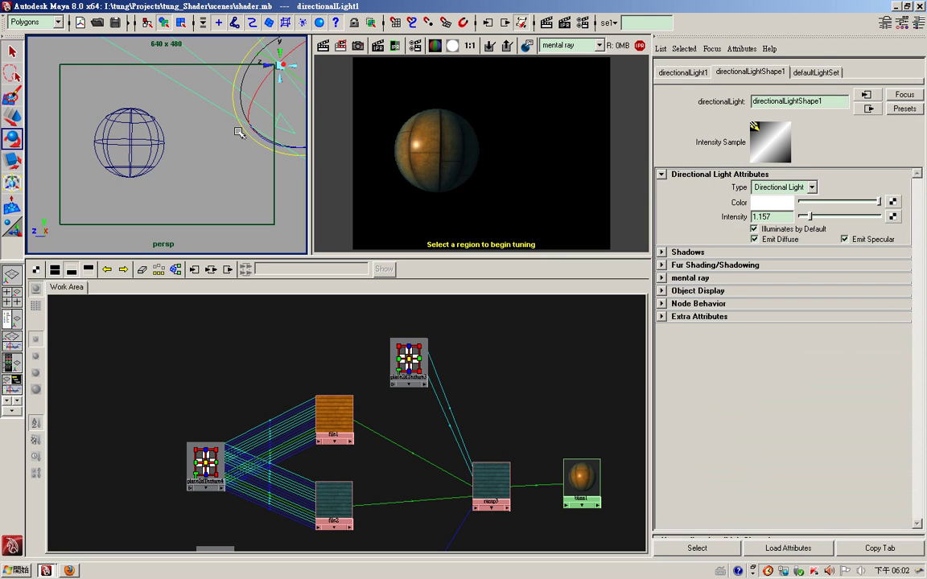
pyautogui.keyDown('alt'); pyautogui.moveTo(196, 142); pyautogui.dragTo(286, 139); pyautogui.keyUp('alt')
pyautogui.keyDown('alt'); pyautogui.moveTo(201, 126); pyautogui.dragTo(263, 138); pyautogui.keyUp('alt')
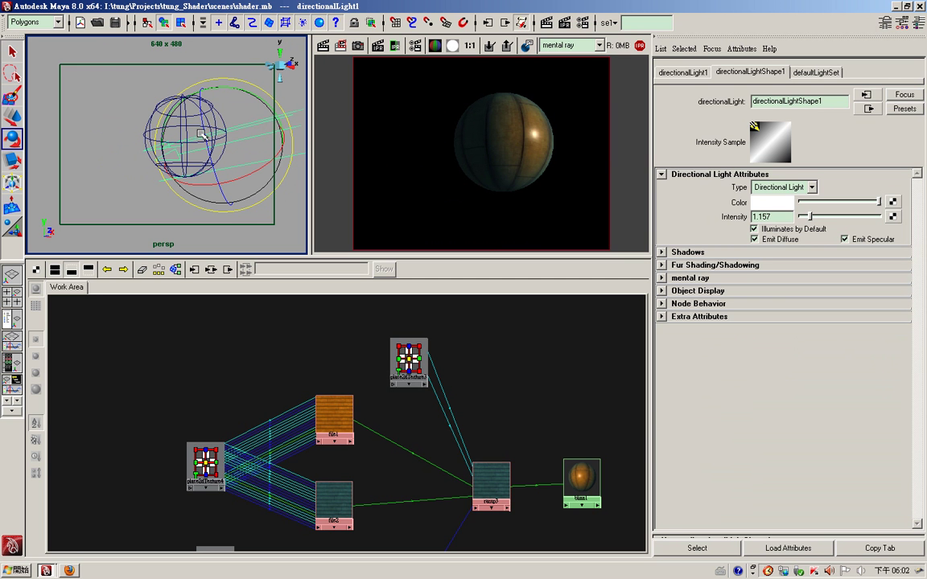
pyautogui.keyDown('alt'); pyautogui.moveTo(215, 129); pyautogui.dragTo(240, 144); pyautogui.keyUp('alt')
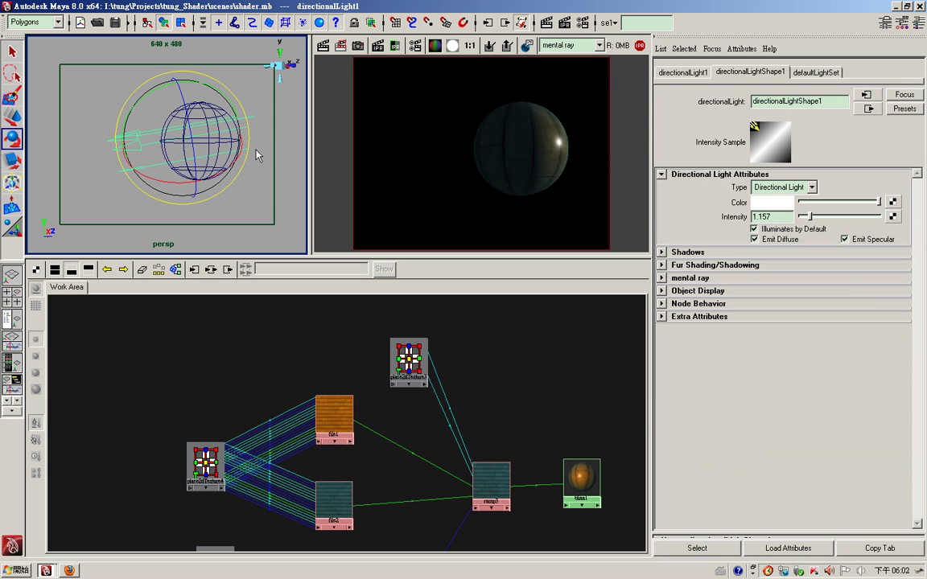
pyautogui.moveTo(173, 112)
pyautogui.mouseDown()
pyautogui.moveTo(196, 107)
pyautogui.moveTo(190, 117)
pyautogui.mouseUp()
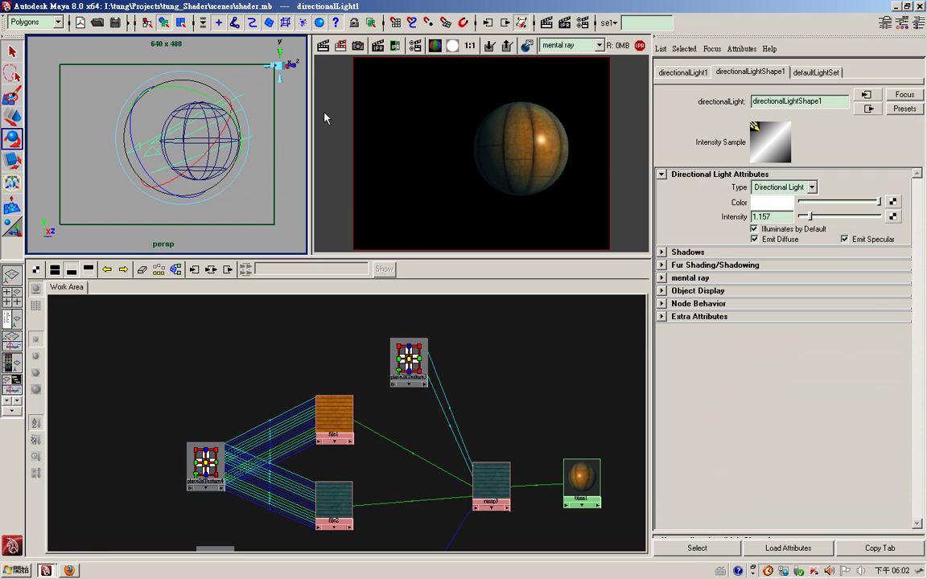
pyautogui.moveTo(360, 331)
pyautogui.keyDown('alt'); pyautogui.mouseDown(button='right')
pyautogui.moveTo(284, 355)
pyautogui.moveTo(320, 357)
pyautogui.mouseUp(button='right'); pyautogui.keyUp('alt')
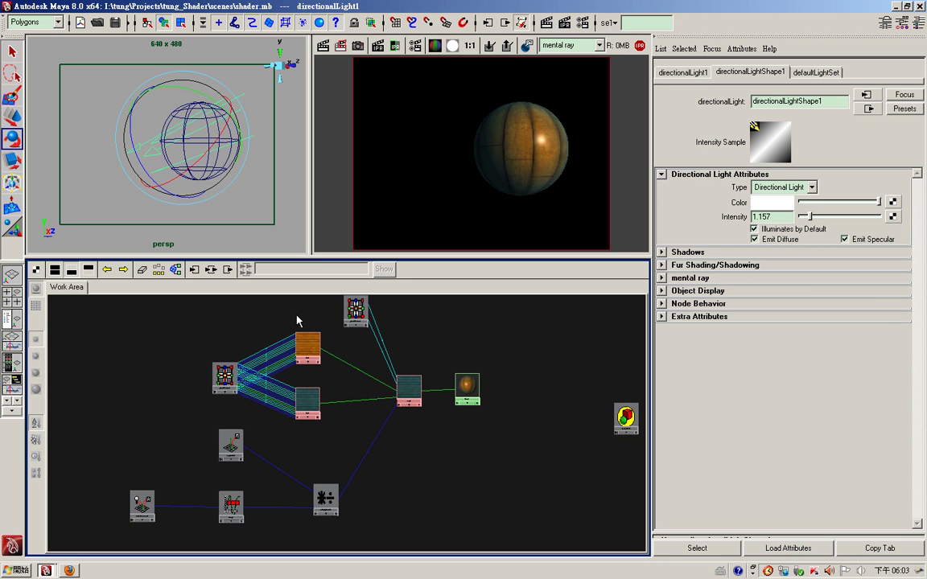
# - Tint file1's Color Gain magenta
pyautogui.click(311, 343)
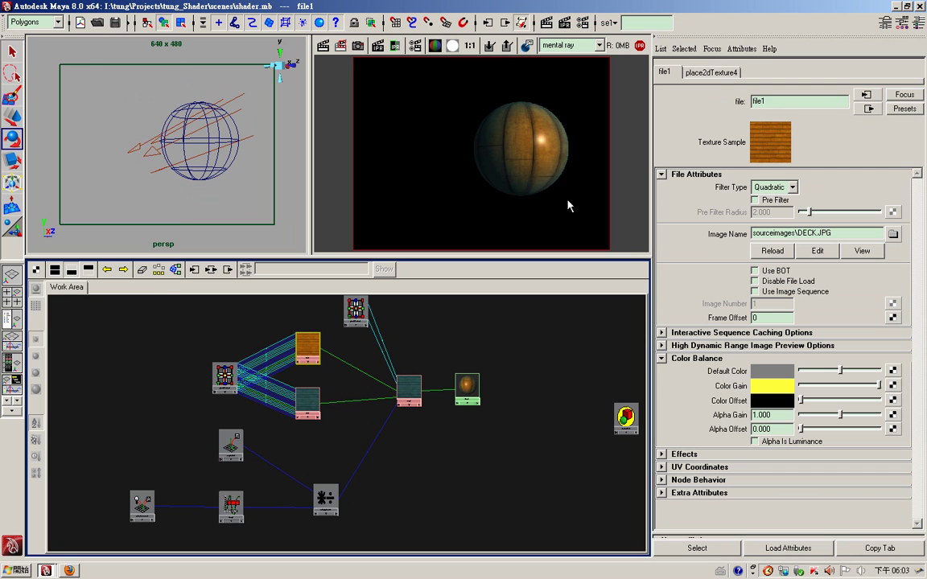
pyautogui.click(771, 385)
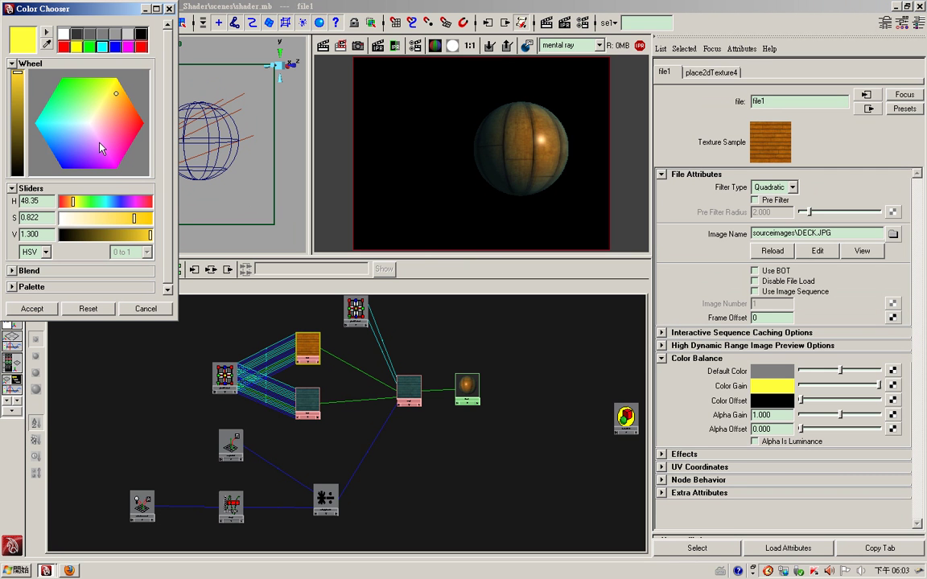
pyautogui.moveTo(72, 201); pyautogui.dragTo(136, 205)
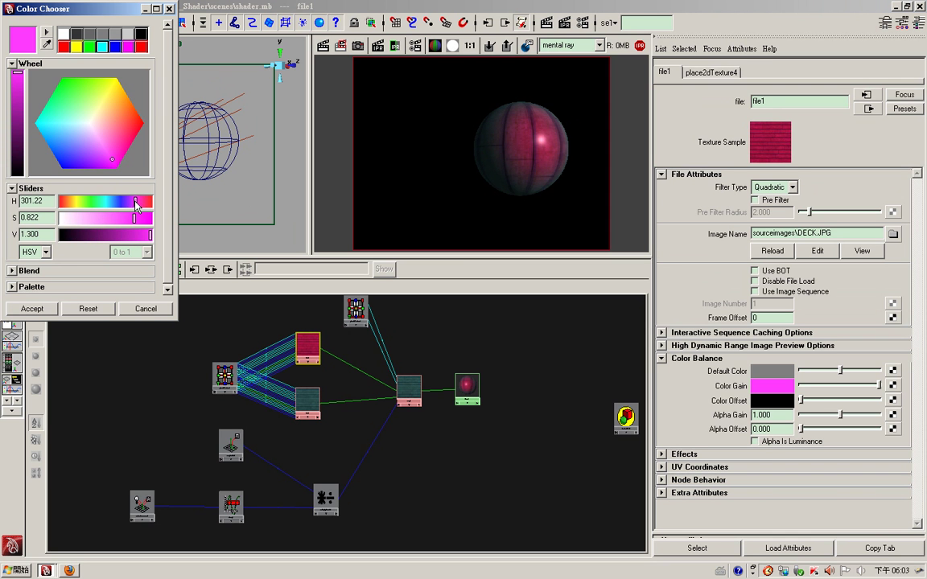
pyautogui.click(36, 306)
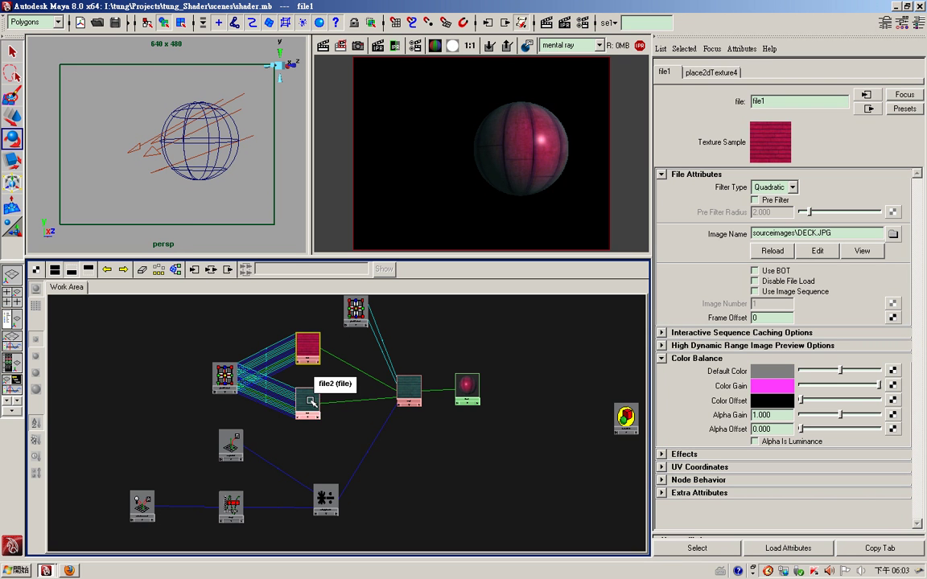
# - Tint file2's Color Gain green, around hue 170.88
pyautogui.click(307, 404)
pyautogui.click(771, 386)
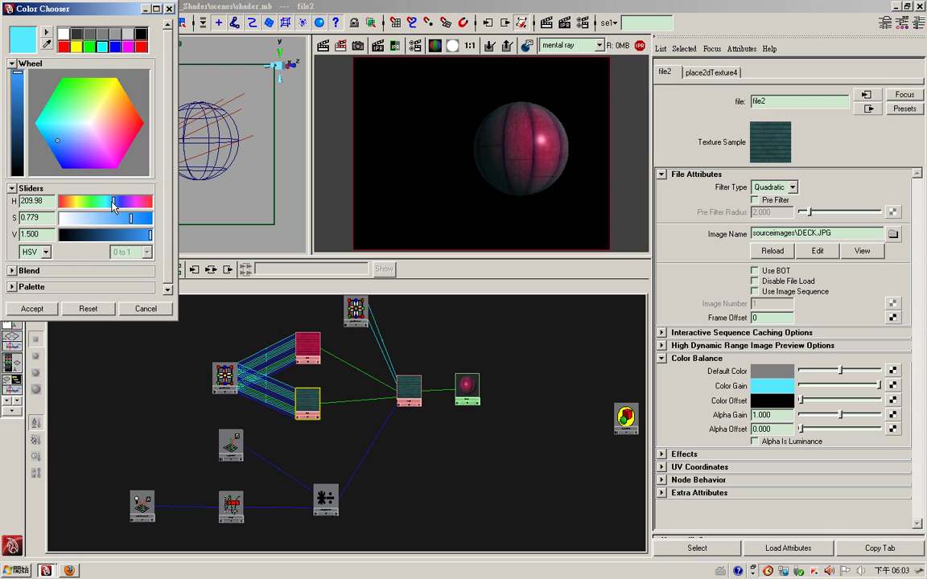
pyautogui.moveTo(113, 207); pyautogui.dragTo(103, 206)
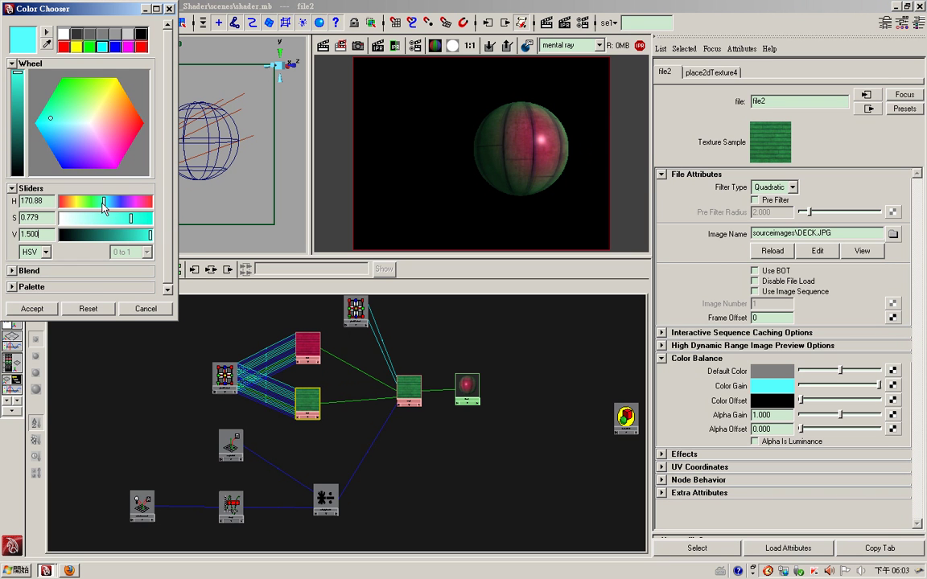
pyautogui.click(31, 309)
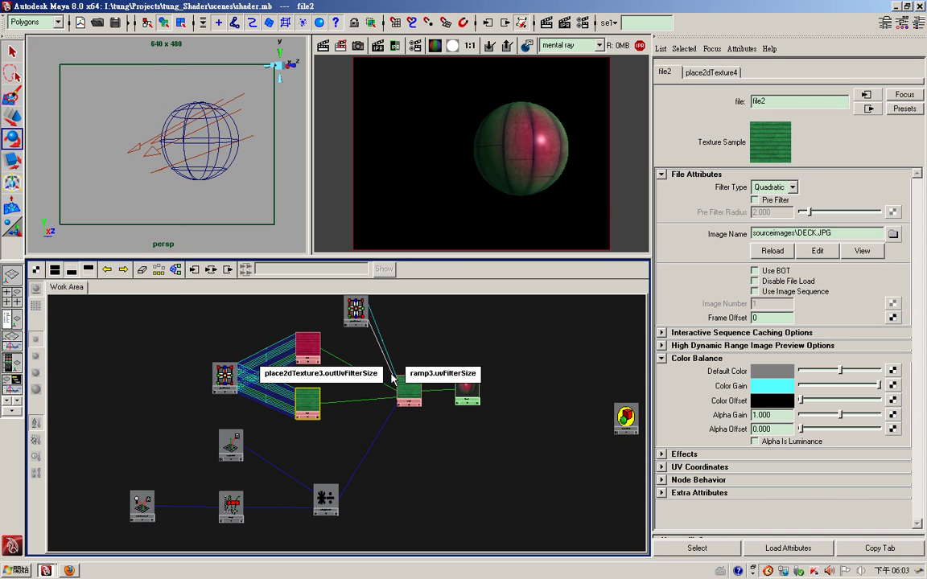
pyautogui.keyDown('alt'); pyautogui.moveTo(393, 380); pyautogui.dragTo(373, 390, button='right'); pyautogui.keyUp('alt')
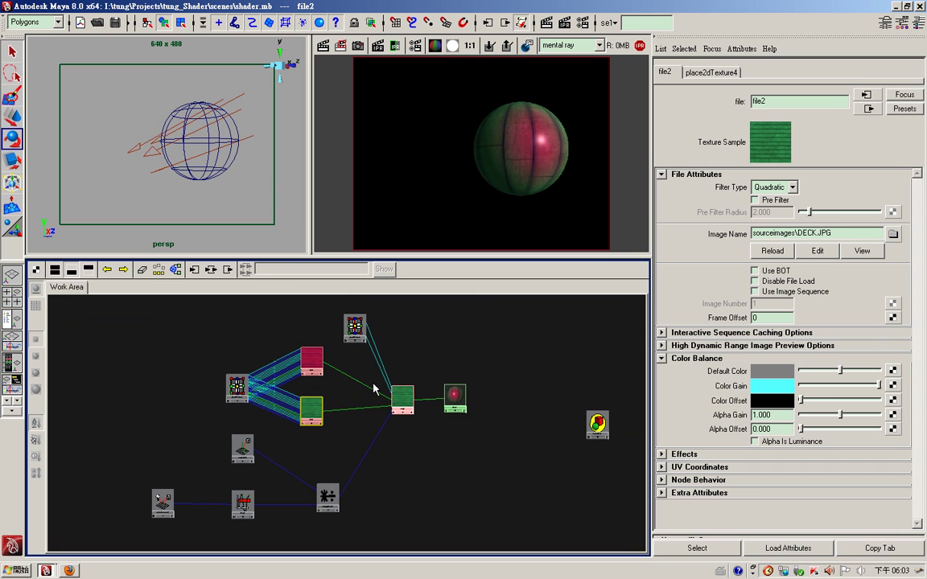